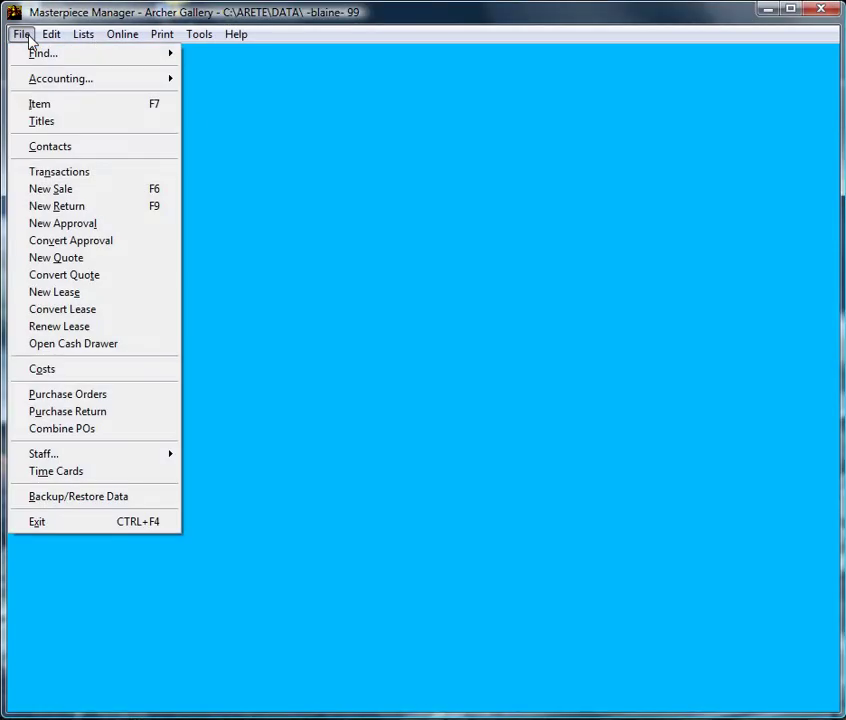
Start a new sale of Birds of Paradise and assign the customer as client
{"action": "left_click", "coordinate": [72, 190]}
{"action": "left_click", "coordinate": [181, 321]}
{"action": "type", "text": "Birds of Paradise"}
{"action": "key", "text": "Return"}
{"action": "key", "text": "Return"}
{"action": "left_click", "coordinate": [278, 248]}
{"action": "type", "text": "Beck Jesse of Masterpiece Solutions"}
{"action": "key", "text": "Tab"}
Lay it away as five monthly $4073.60 payments, then save and close sale 1007
{"action": "left_click", "coordinate": [415, 252]}
{"action": "key", "text": "Tab"}
{"action": "key", "text": "Tab"}
{"action": "type", "text": "L"}
{"action": "key", "text": "Tab"}
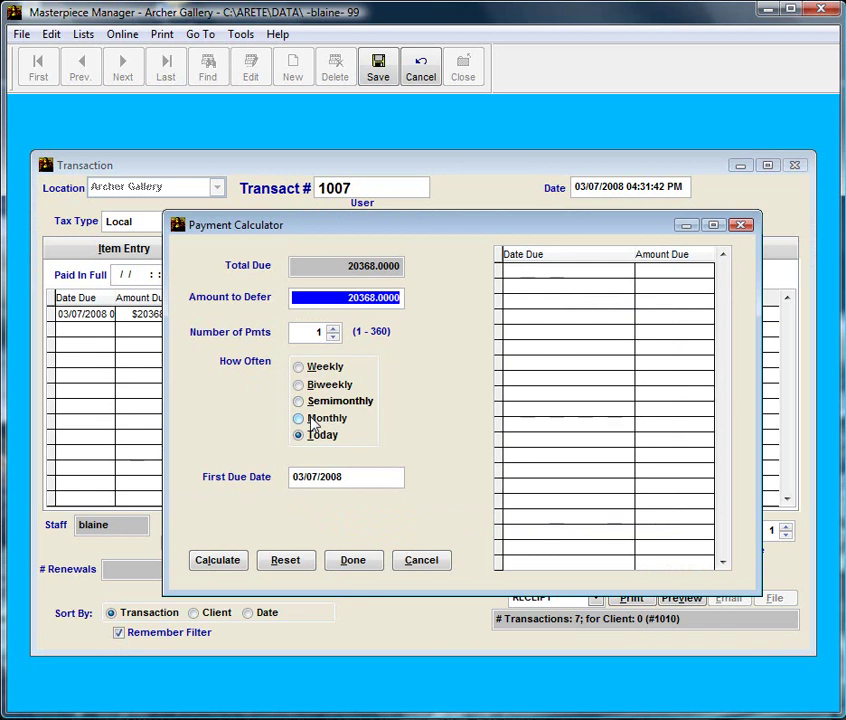
{"action": "left_click", "coordinate": [334, 328]}
{"action": "left_click", "coordinate": [334, 328]}
{"action": "left_click", "coordinate": [334, 328]}
{"action": "left_click", "coordinate": [334, 328]}
{"action": "left_click", "coordinate": [343, 424]}
{"action": "left_click", "coordinate": [336, 563]}
{"action": "left_click", "coordinate": [379, 80]}
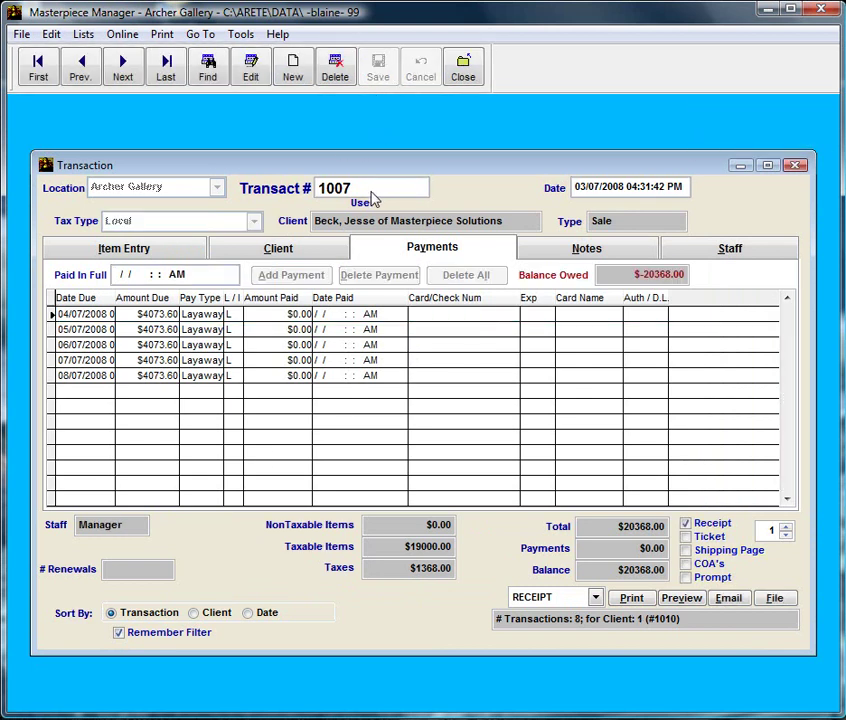
{"action": "left_click", "coordinate": [461, 70]}
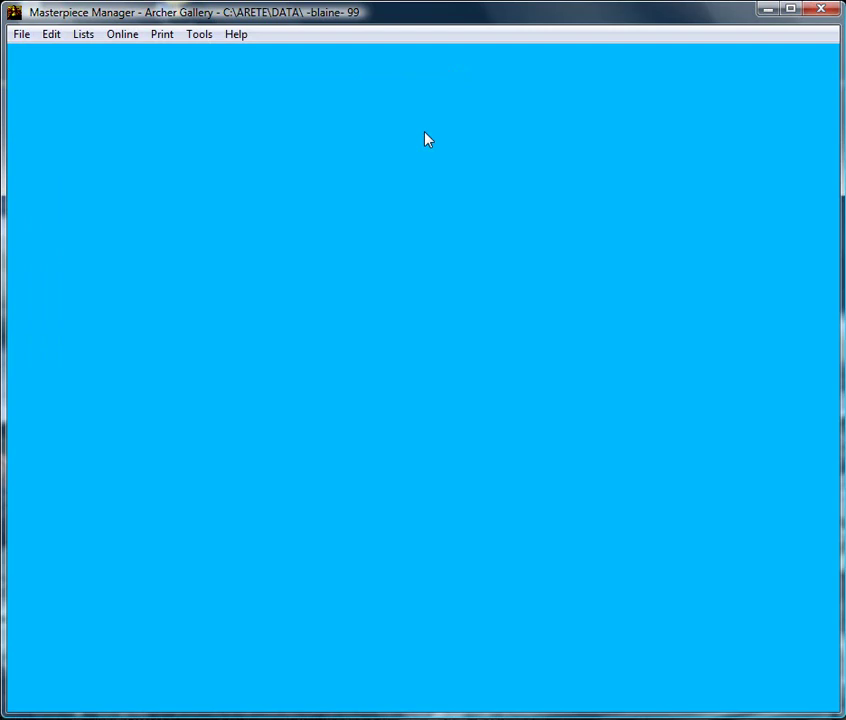
Find the customer's contact record and show its Payments tab
{"action": "left_click", "coordinate": [21, 34]}
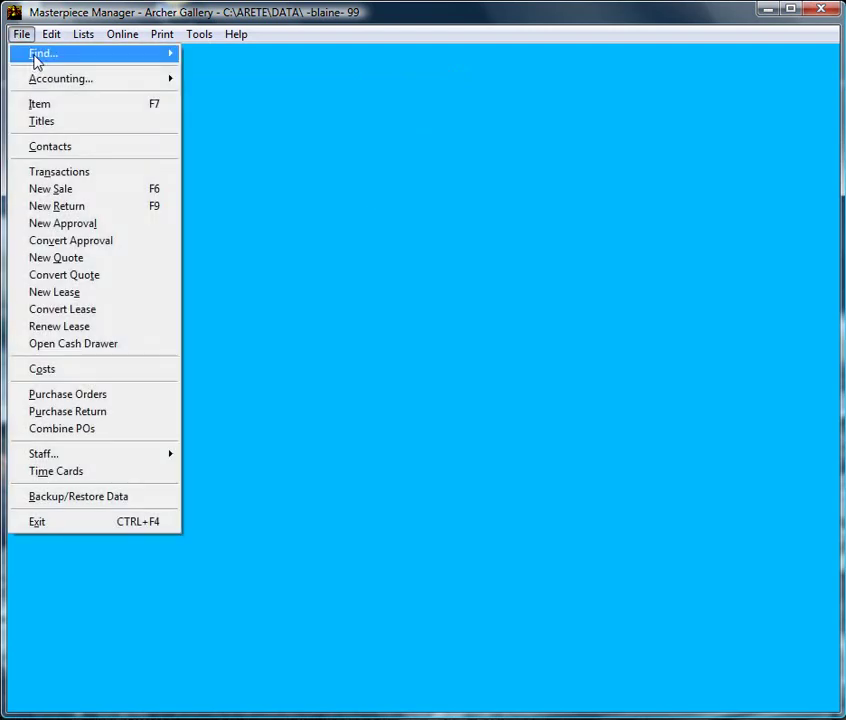
{"action": "mouse_move", "coordinate": [38, 57]}
{"action": "left_click", "coordinate": [257, 99]}
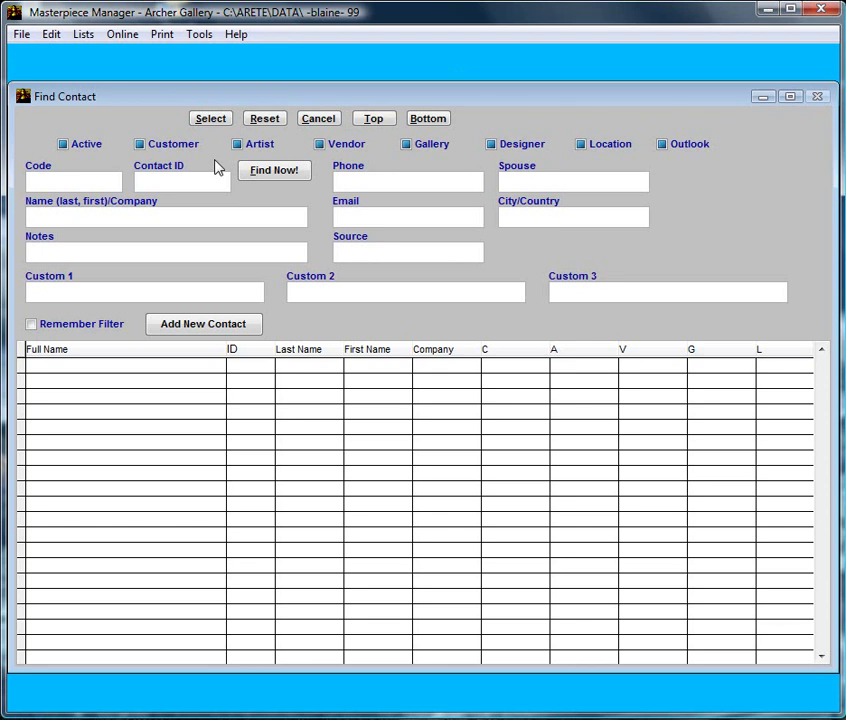
{"action": "type", "text": "beck"}
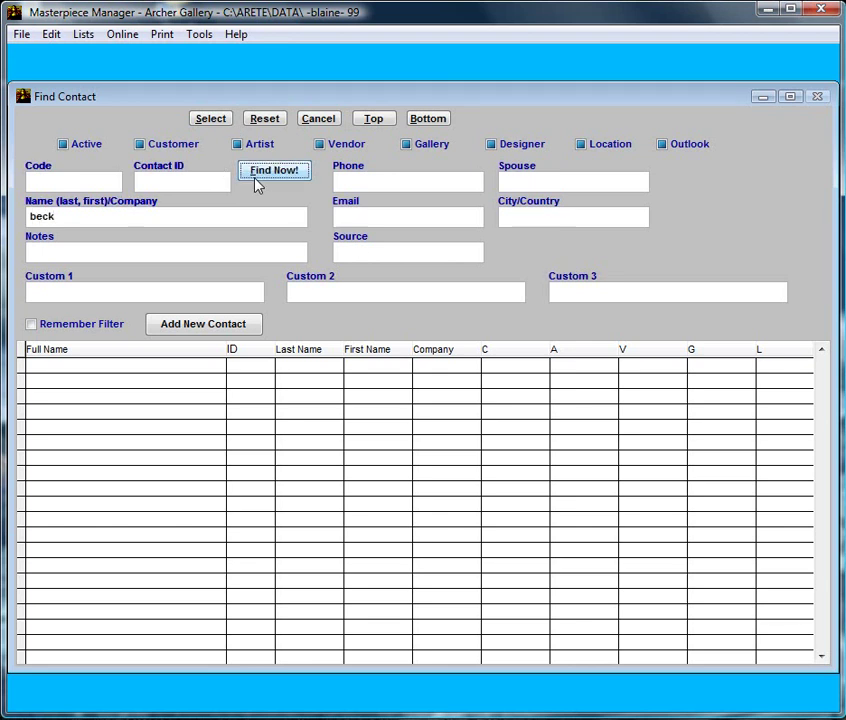
{"action": "left_click", "coordinate": [258, 178]}
{"action": "double_click", "coordinate": [159, 362]}
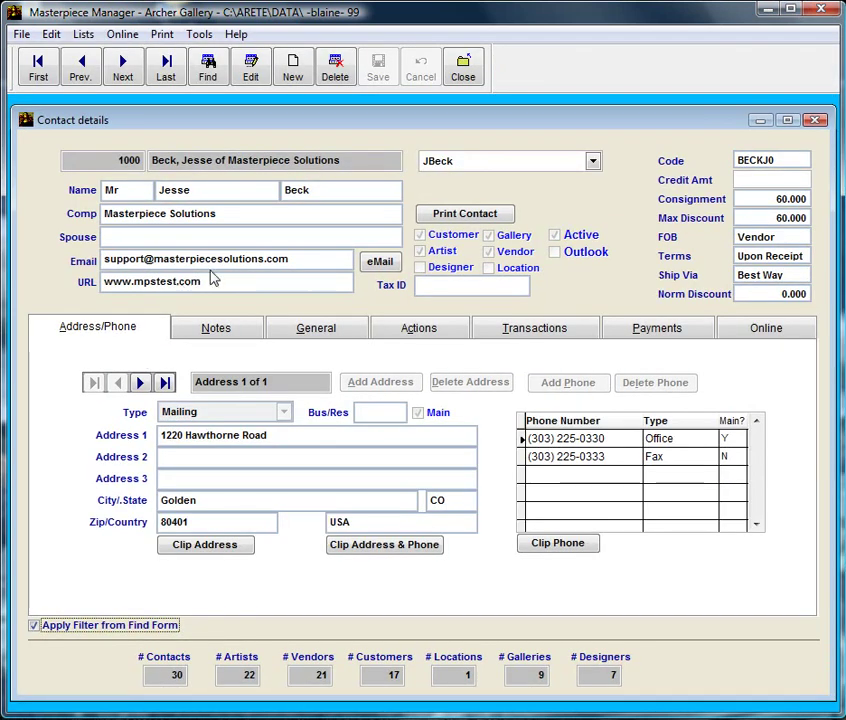
{"action": "left_click", "coordinate": [669, 336]}
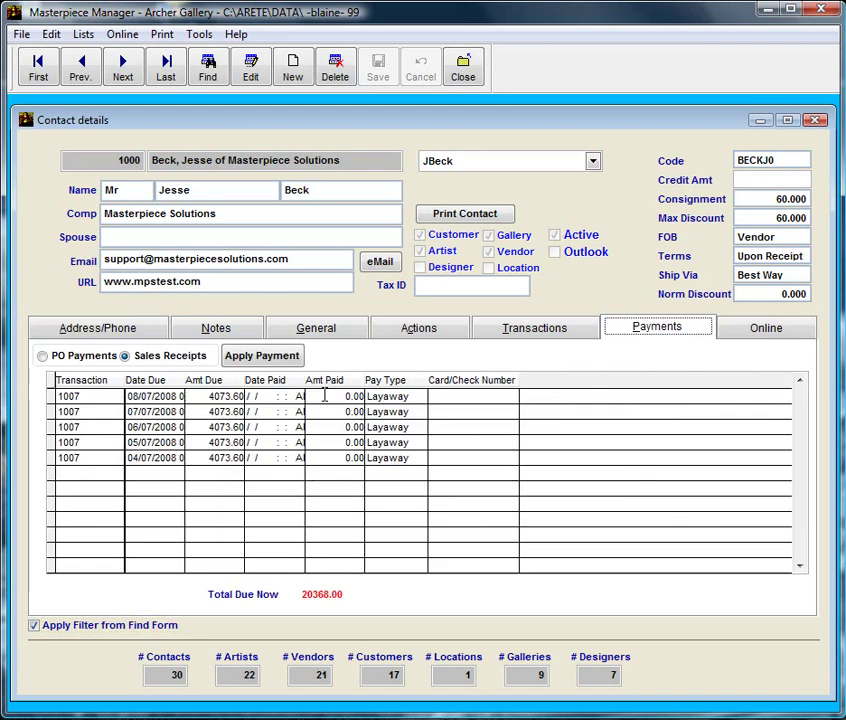
Apply a $4073.60 cheque to the 04/07/2008 installment and save it
{"action": "left_click", "coordinate": [260, 356]}
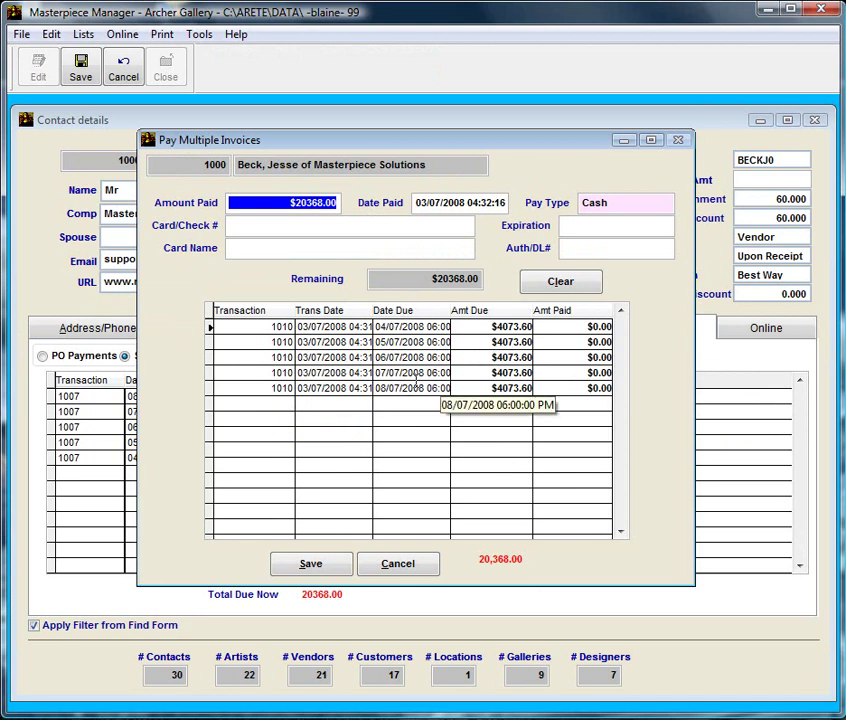
{"action": "type", "text": "4073.6"}
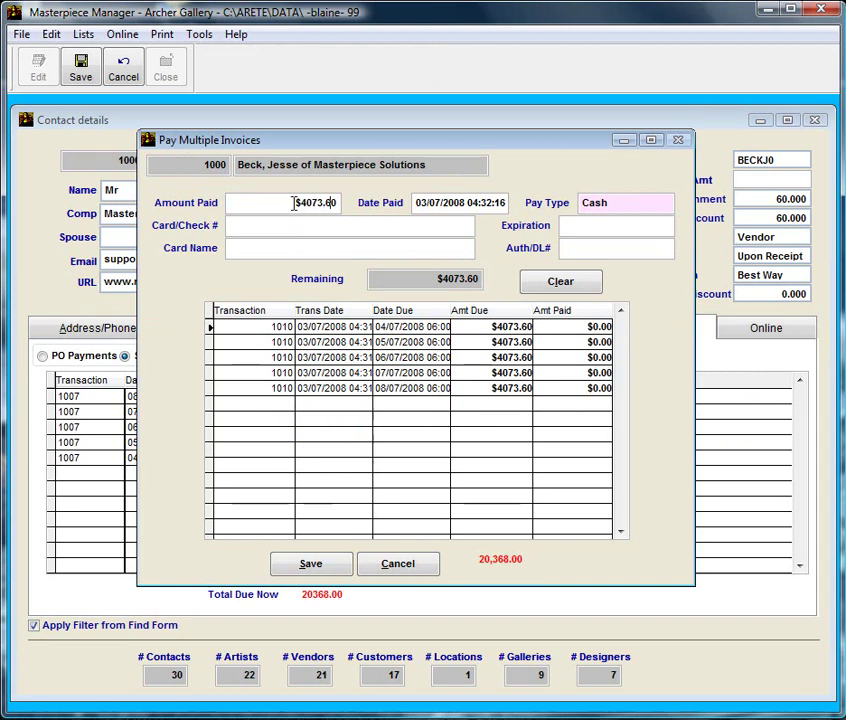
{"action": "key", "text": "Tab"}
{"action": "key", "text": "Tab"}
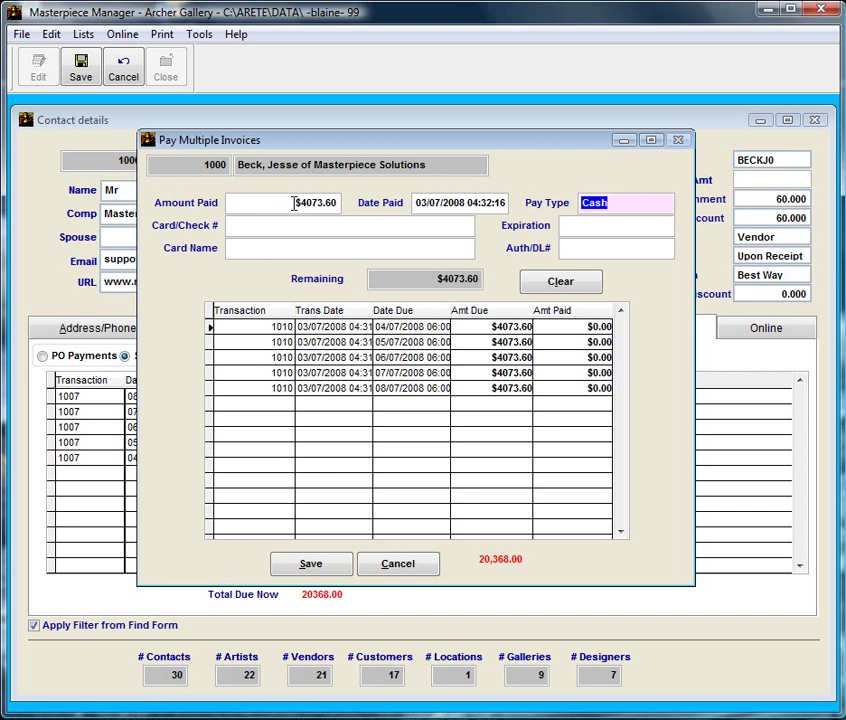
{"action": "key", "text": "Down"}
{"action": "key", "text": "Down"}
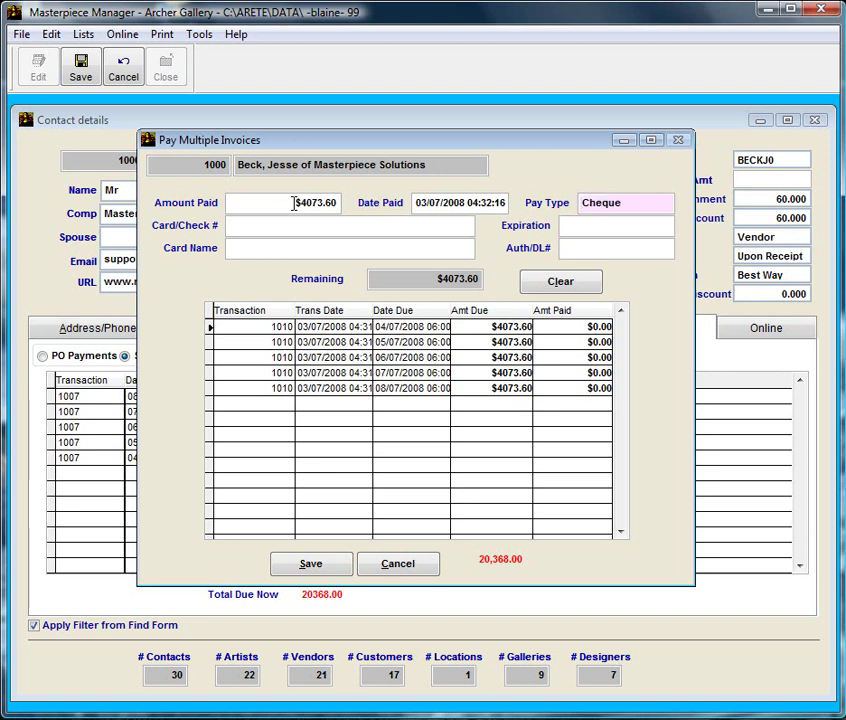
{"action": "left_click", "coordinate": [287, 227]}
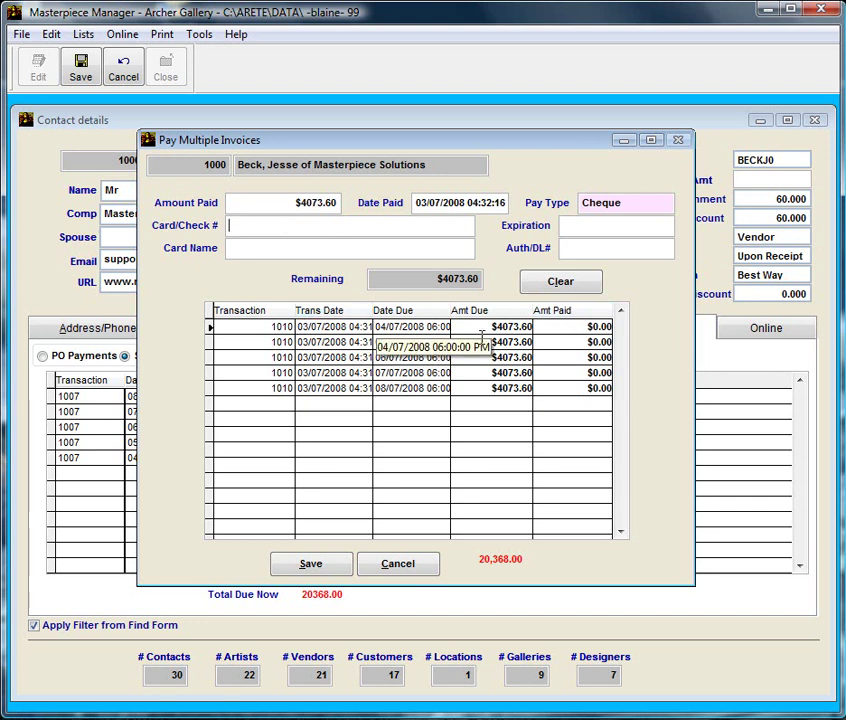
{"action": "left_click", "coordinate": [565, 328]}
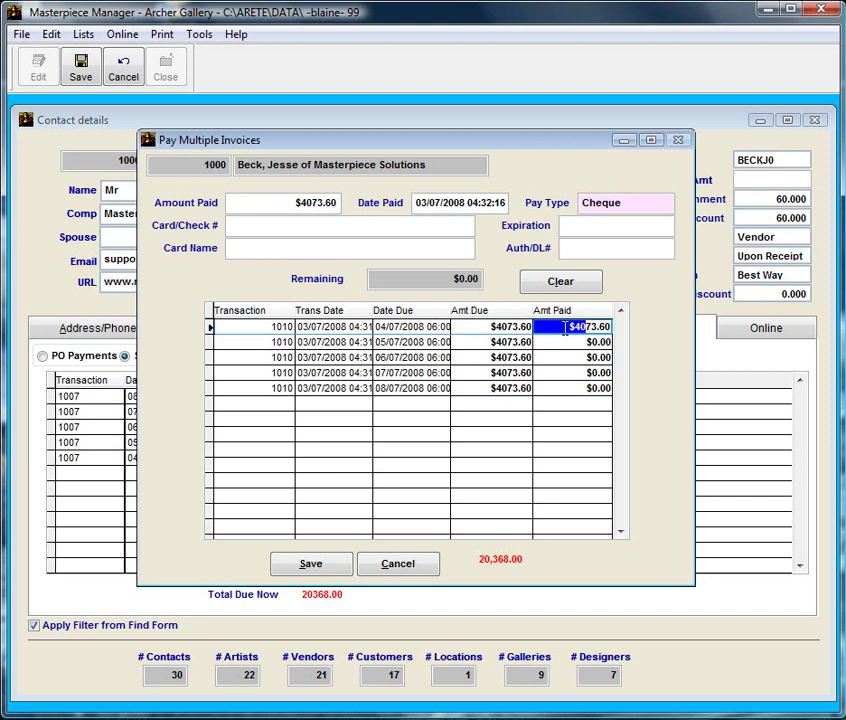
{"action": "left_click", "coordinate": [565, 342]}
{"action": "left_click", "coordinate": [311, 564]}
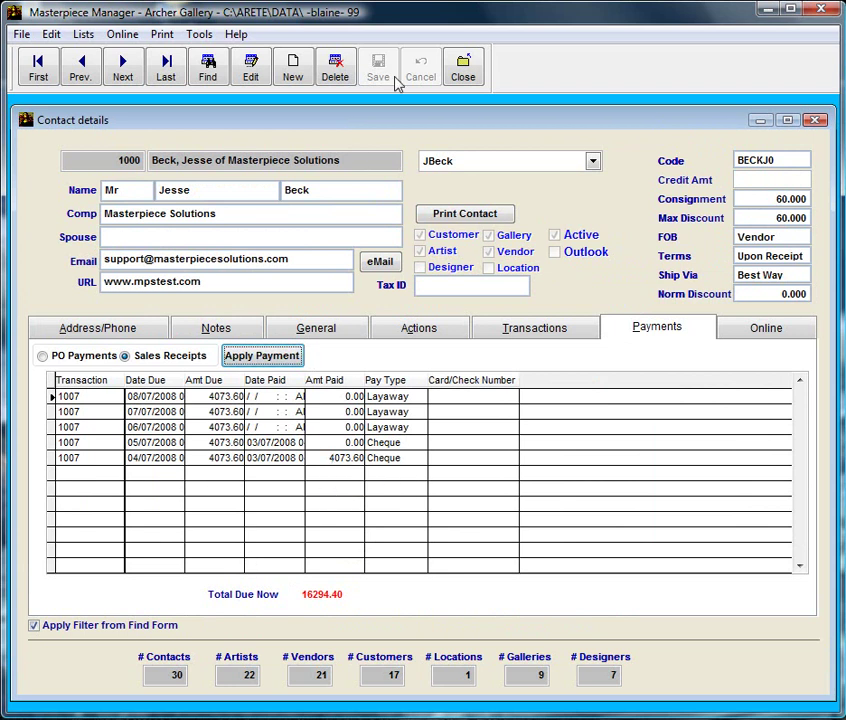
Close and reopen the customer's record on its Payments tab
{"action": "left_click", "coordinate": [470, 70]}
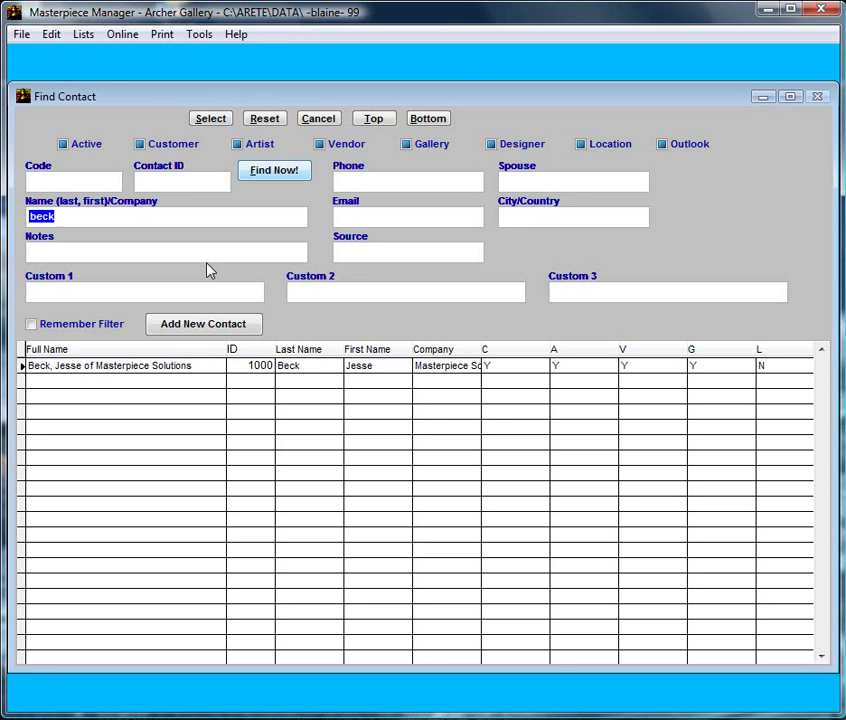
{"action": "double_click", "coordinate": [132, 366]}
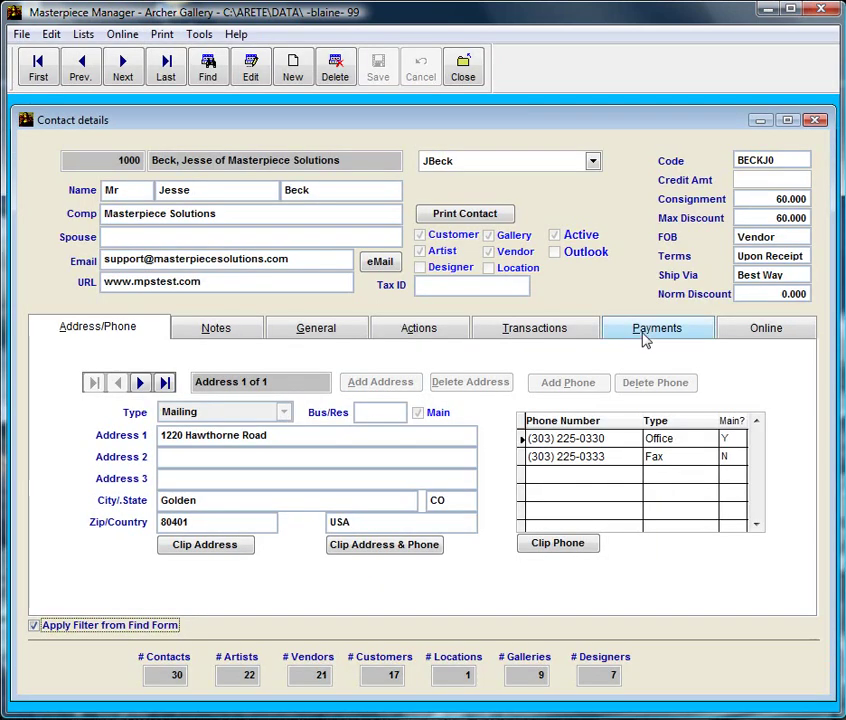
{"action": "left_click", "coordinate": [652, 333]}
Apply $5000.00 cash, clearing 05/07/2008 and putting $926.40 toward 06/07/2008, then save
{"action": "left_click", "coordinate": [261, 355]}
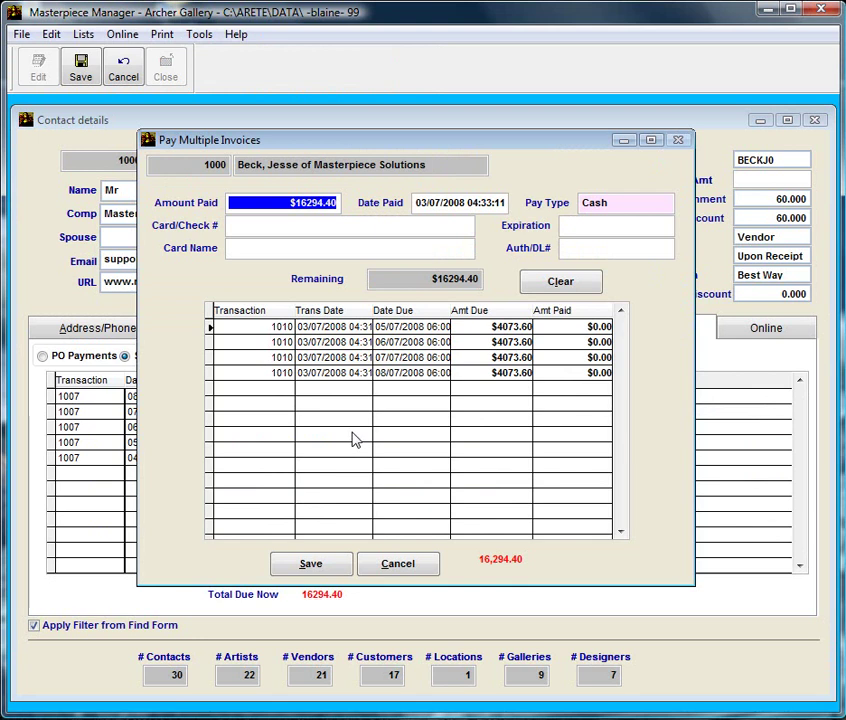
{"action": "type", "text": "5000 ."}
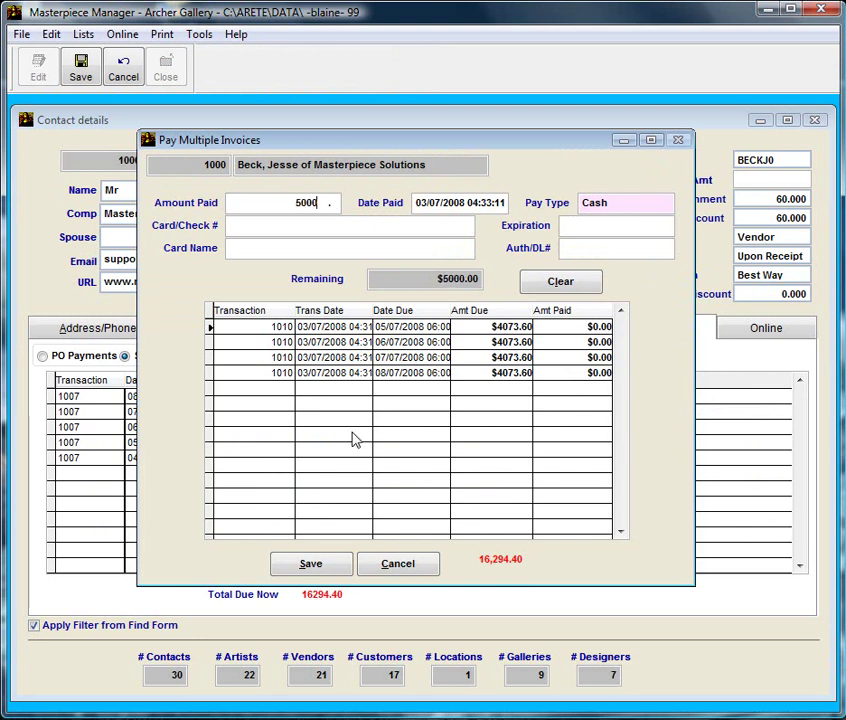
{"action": "key", "text": "Tab"}
{"action": "key", "text": "Tab"}
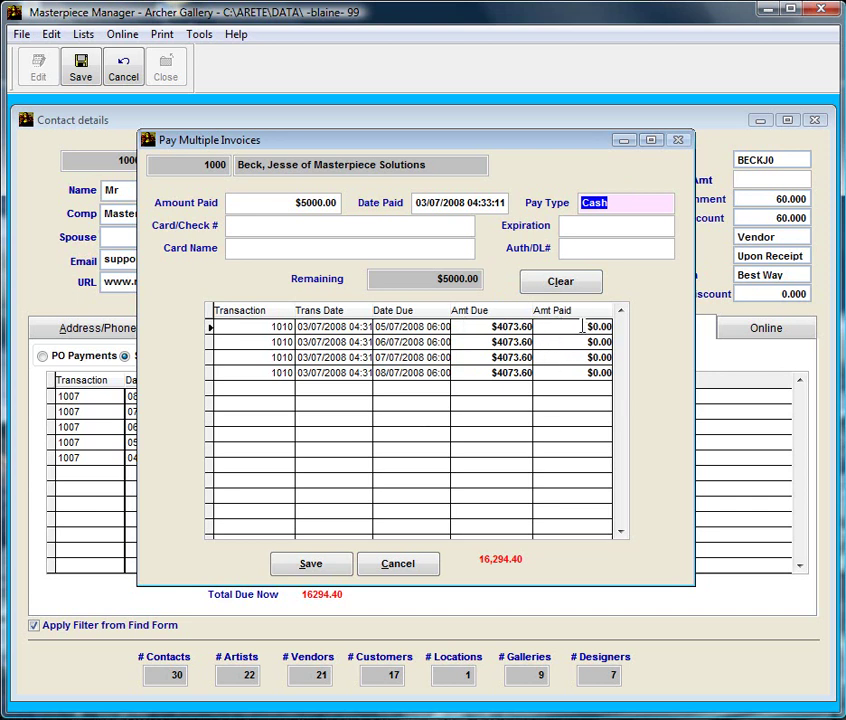
{"action": "left_click", "coordinate": [583, 326]}
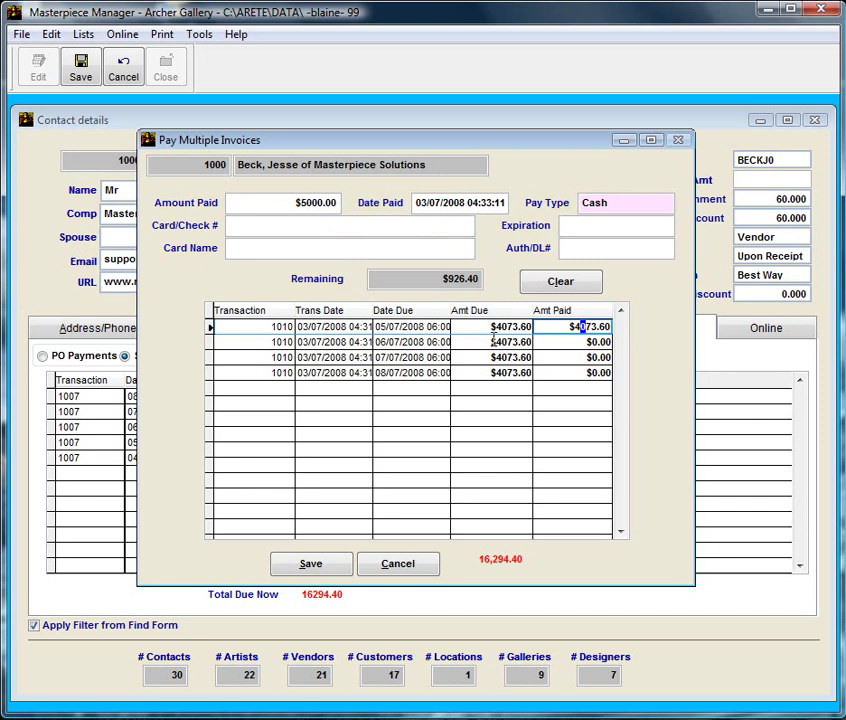
{"action": "left_click", "coordinate": [577, 342]}
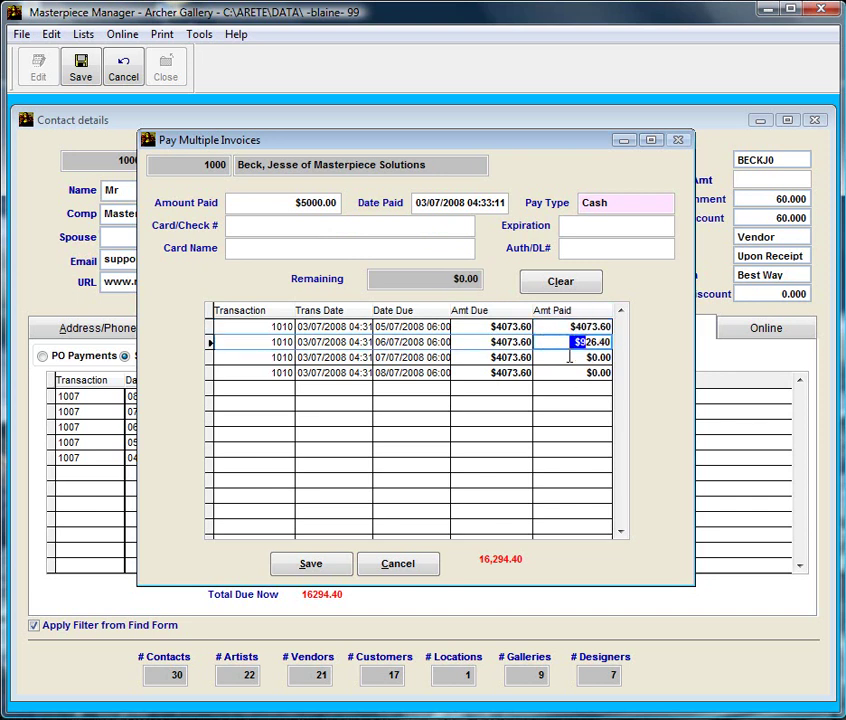
{"action": "left_click", "coordinate": [568, 357]}
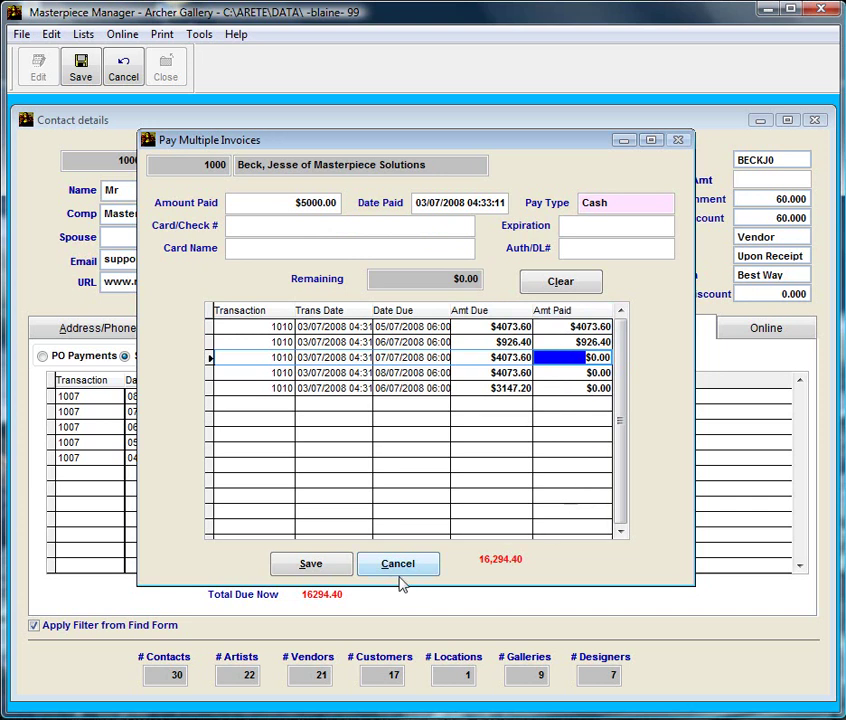
{"action": "left_click", "coordinate": [311, 564]}
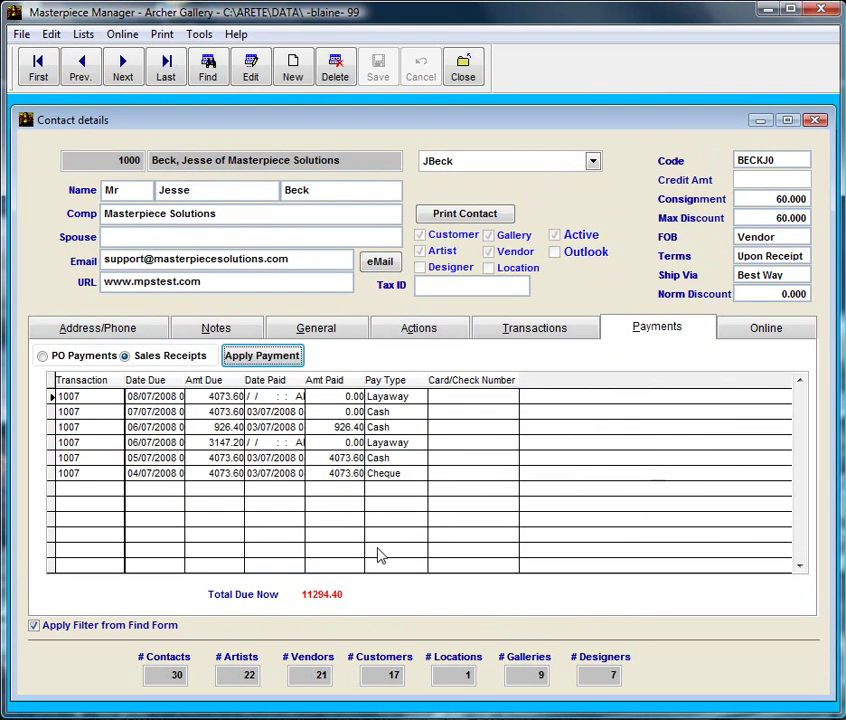
Apply $6000.00 cash as $3147.20 and $2852.80 on the first two invoices and save
{"action": "left_click", "coordinate": [254, 357]}
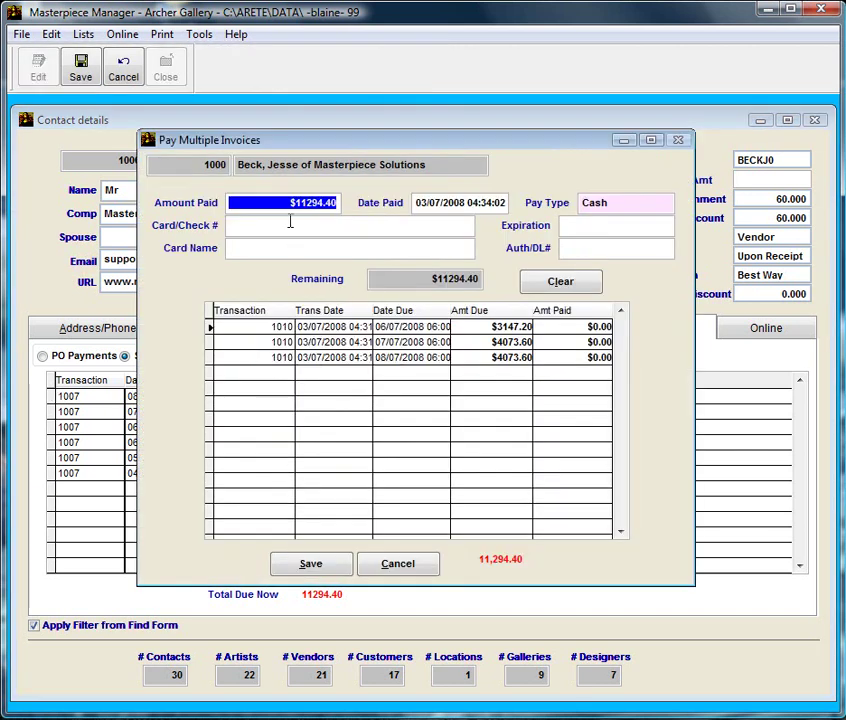
{"action": "type", "text": "6000 ."}
{"action": "key", "text": "Tab"}
{"action": "key", "text": "Tab"}
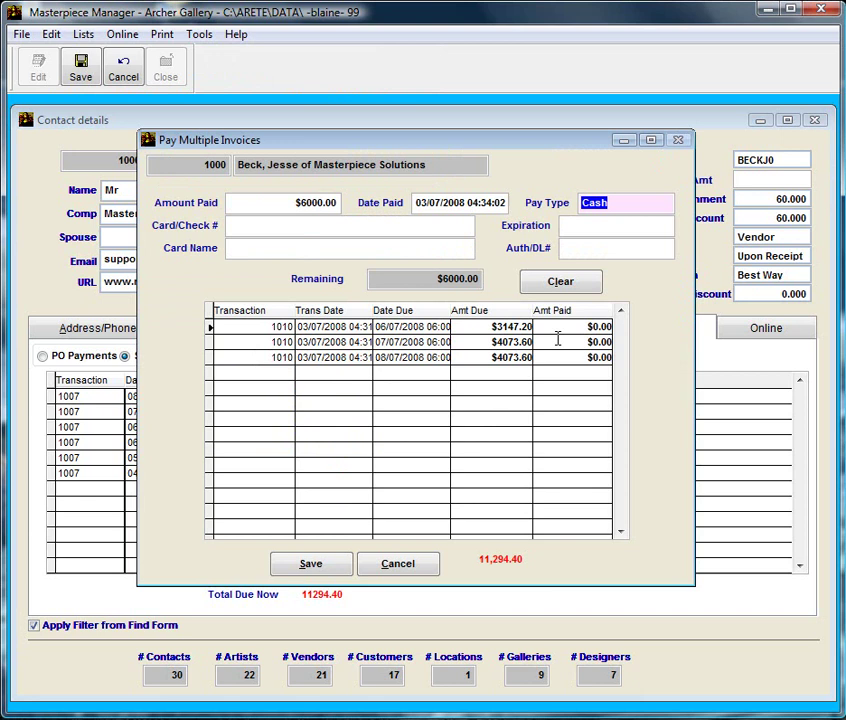
{"action": "left_click", "coordinate": [574, 327]}
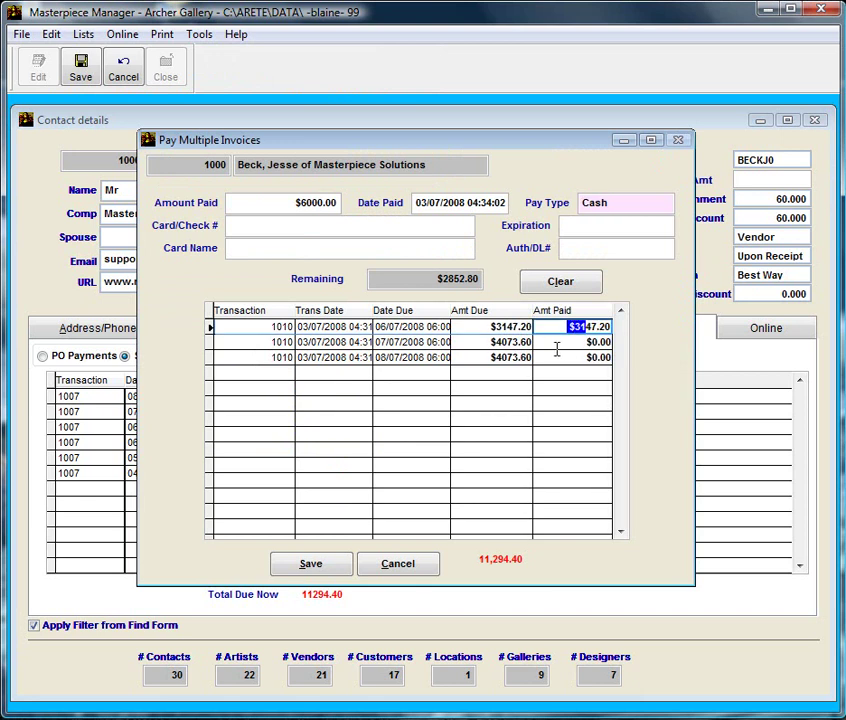
{"action": "left_click", "coordinate": [566, 343]}
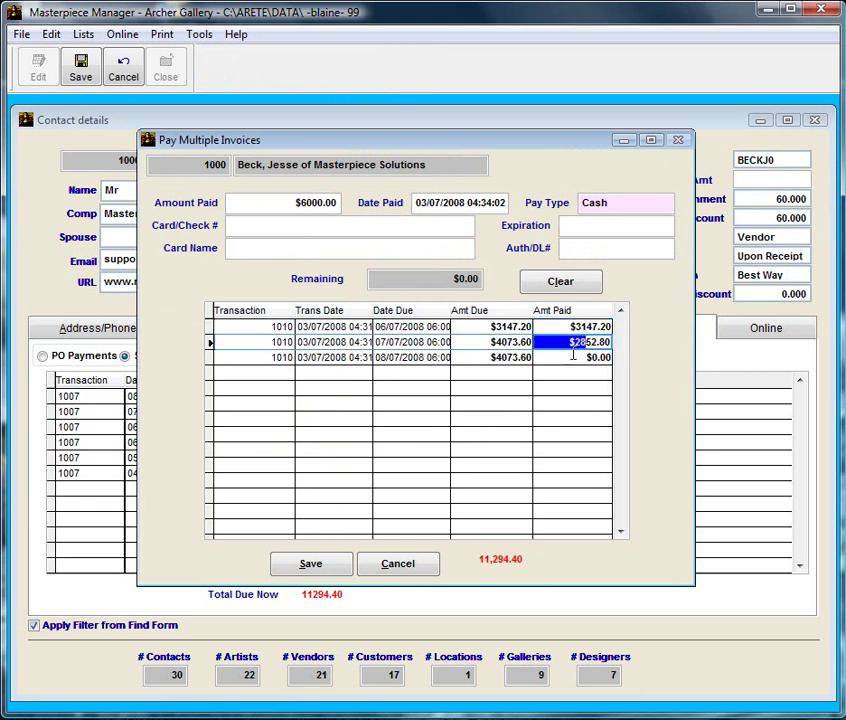
{"action": "left_click", "coordinate": [573, 355]}
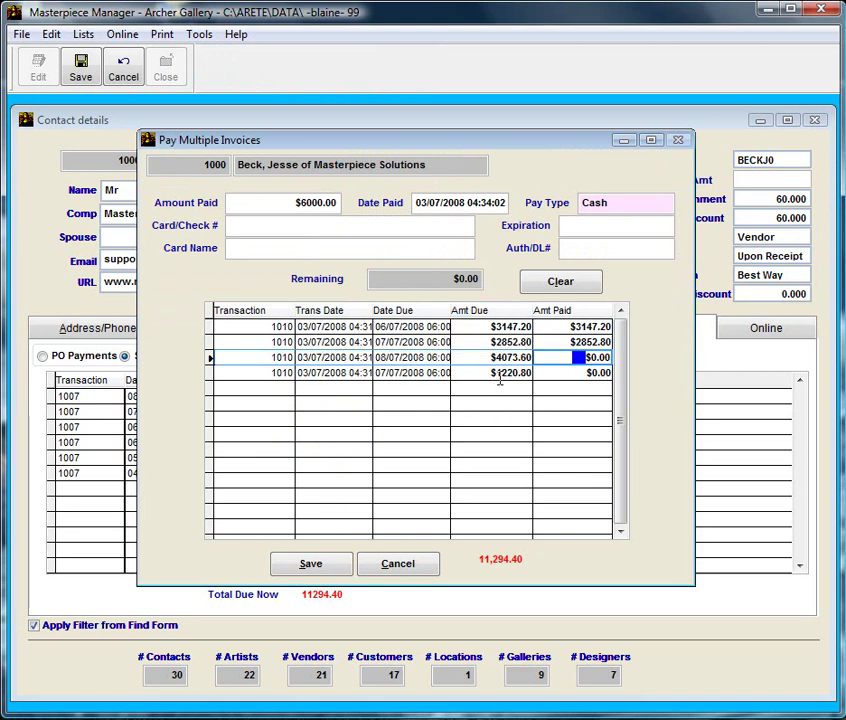
{"action": "left_click", "coordinate": [310, 568]}
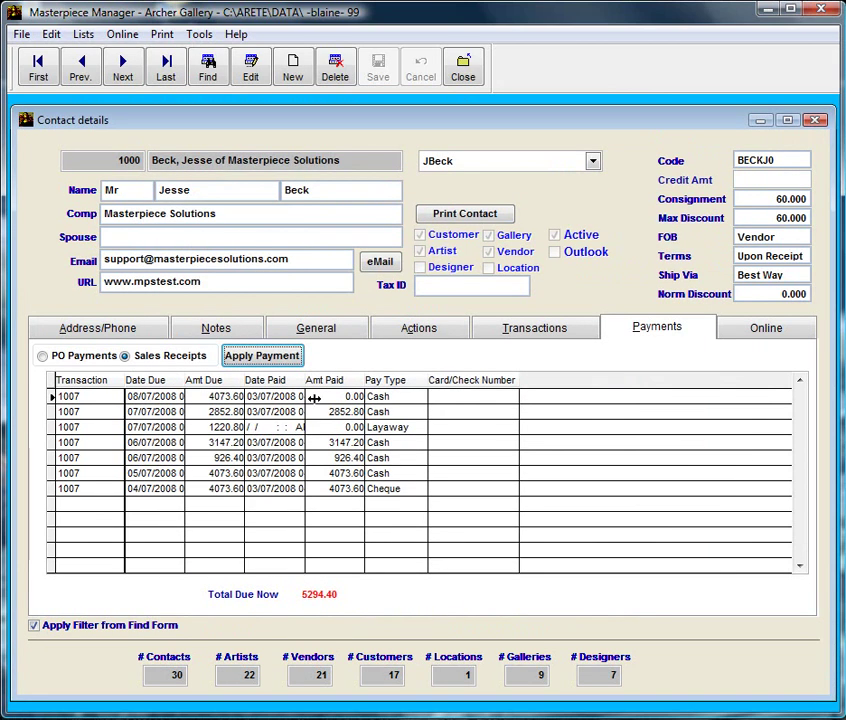
{"action": "left_click", "coordinate": [285, 365]}
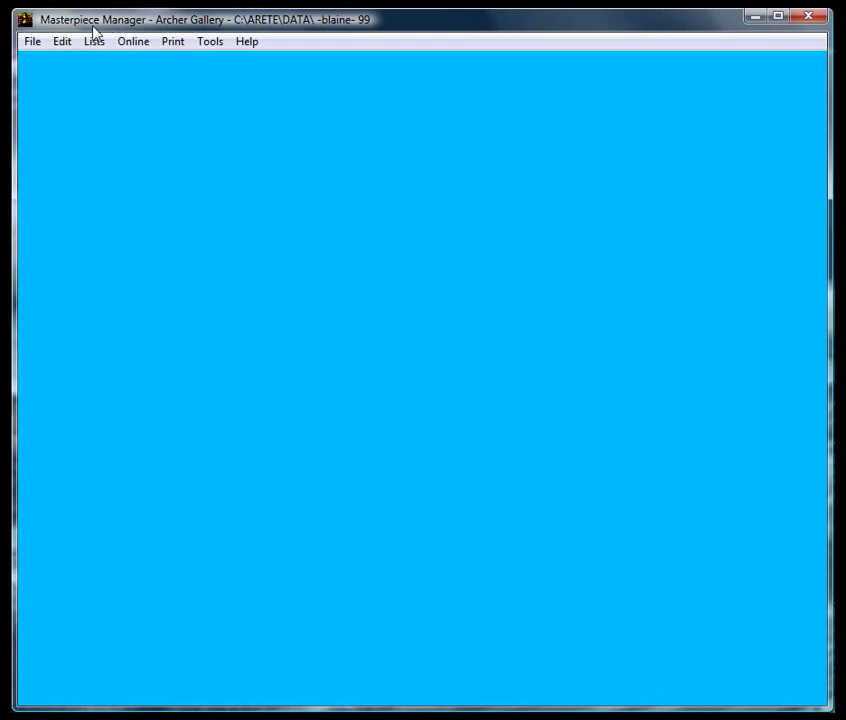
Start a new sale of Maroon Bells Fall for the customer
{"action": "left_click", "coordinate": [35, 43]}
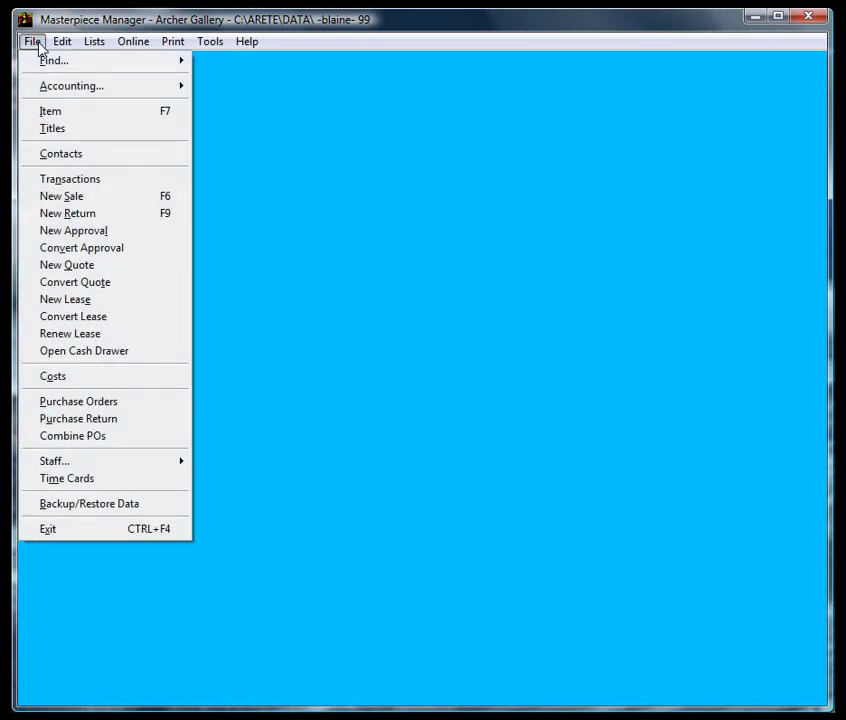
{"action": "left_click", "coordinate": [120, 200]}
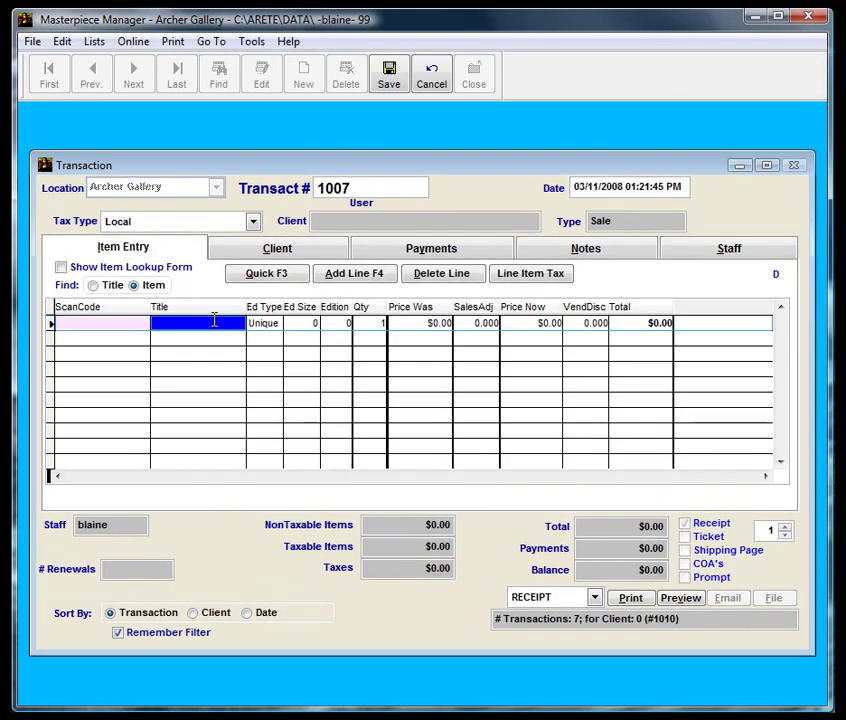
{"action": "type", "text": "Maroon Bells Fall"}
{"action": "key", "text": "Return"}
{"action": "left_click", "coordinate": [272, 250]}
{"action": "type", "text": "Beck"}
{"action": "key", "text": "Tab"}
Lay sale 1007 away as four monthly payments and save it
{"action": "left_click", "coordinate": [384, 251]}
{"action": "key", "text": "Tab"}
{"action": "key", "text": "Tab"}
{"action": "key", "text": "Tab"}
{"action": "left_click", "coordinate": [272, 418]}
{"action": "left_click", "coordinate": [293, 328]}
{"action": "left_click", "coordinate": [293, 328]}
{"action": "left_click", "coordinate": [293, 328]}
{"action": "left_click", "coordinate": [297, 562]}
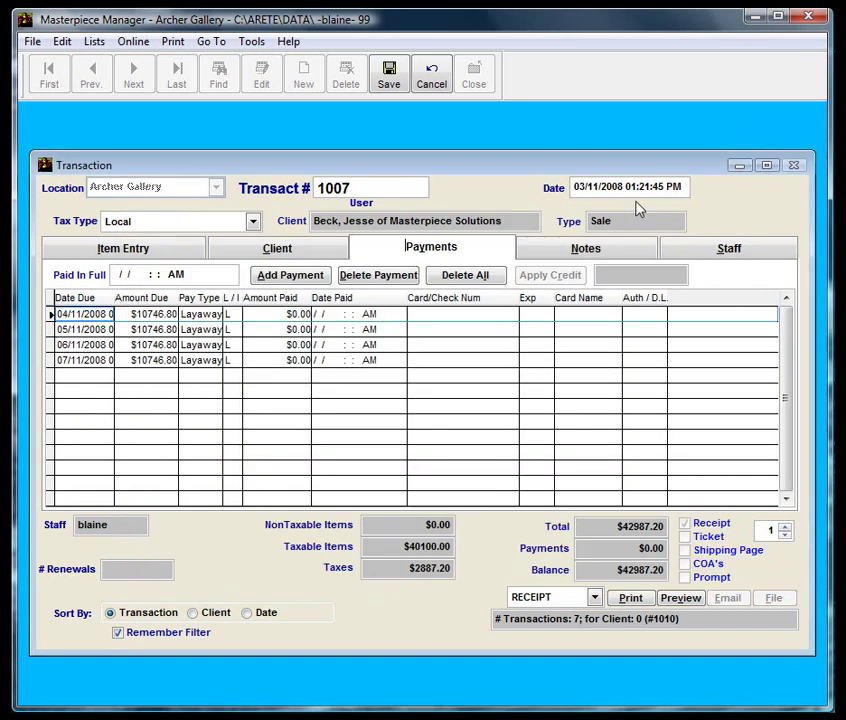
{"action": "left_click", "coordinate": [390, 80]}
Start sale 1008 for an Art Deco Chair with the customer as client
{"action": "left_click", "coordinate": [303, 75]}
{"action": "left_click", "coordinate": [336, 276]}
{"action": "type", "text": "Art Deco Chair"}
{"action": "key", "text": "Return"}
{"action": "left_click", "coordinate": [323, 254]}
{"action": "type", "text": "Be"}
{"action": "key", "text": "Return"}
Lay sale 1008 away as six weekly payments and save it
{"action": "left_click", "coordinate": [378, 250]}
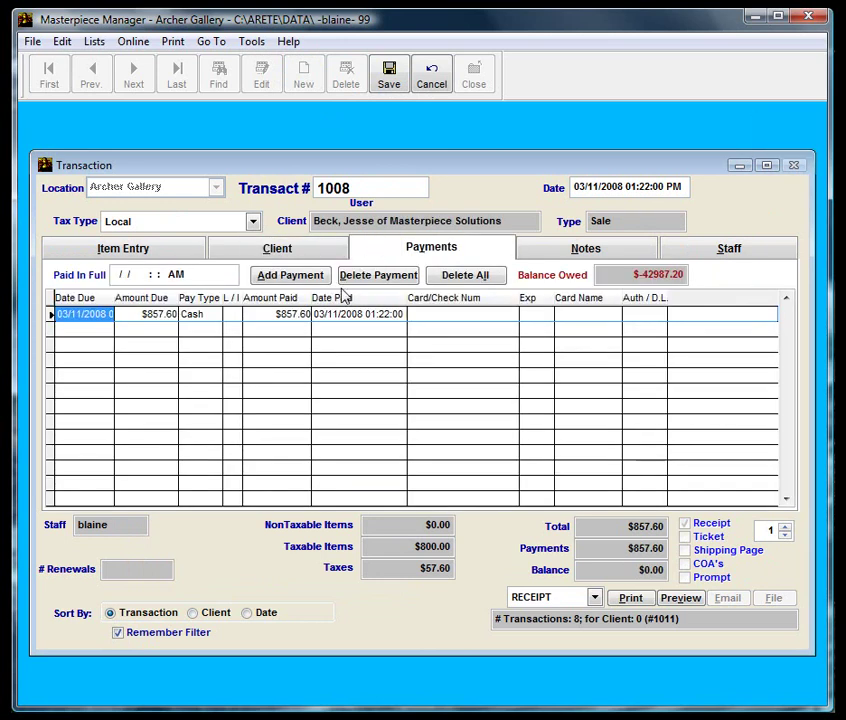
{"action": "key", "text": "Tab"}
{"action": "key", "text": "Tab"}
{"action": "type", "text": "L"}
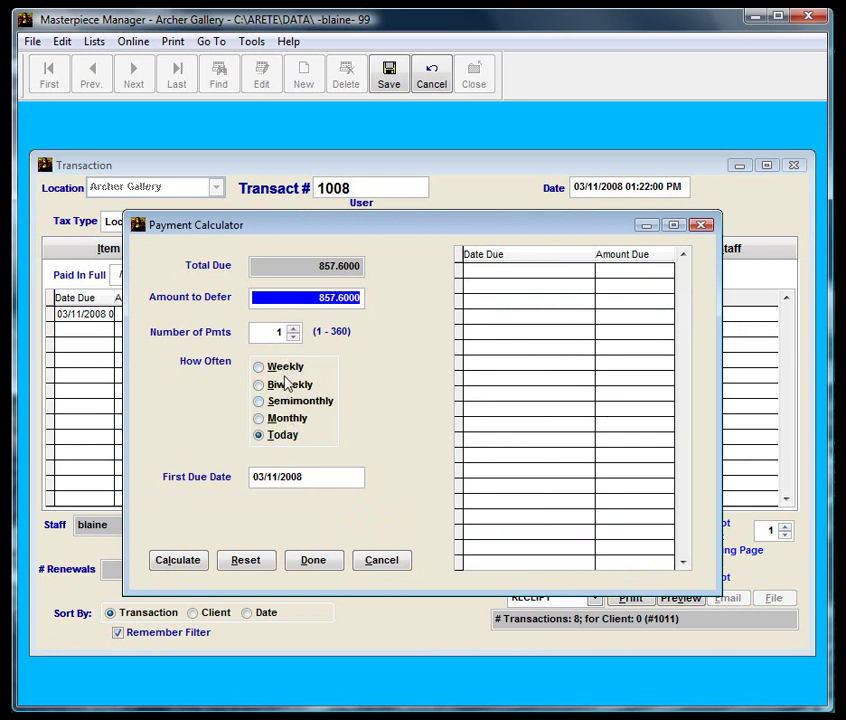
{"action": "left_click", "coordinate": [266, 367]}
{"action": "left_click", "coordinate": [293, 328]}
{"action": "left_click", "coordinate": [293, 328]}
{"action": "left_click", "coordinate": [293, 328]}
{"action": "left_click", "coordinate": [293, 328]}
{"action": "left_click", "coordinate": [293, 328]}
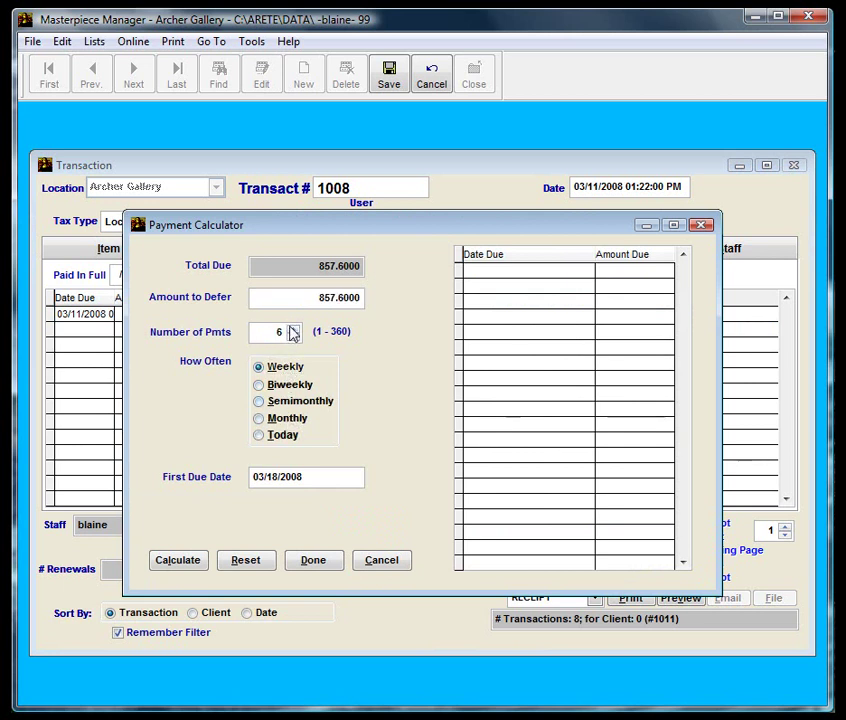
{"action": "left_click", "coordinate": [328, 564]}
{"action": "left_click", "coordinate": [387, 80]}
Start sale 1009 with Maroon Bells Fall and Pit Stop for the customer
{"action": "left_click", "coordinate": [304, 80]}
{"action": "type", "text": "Maroon Bells Fall"}
{"action": "key", "text": "Return"}
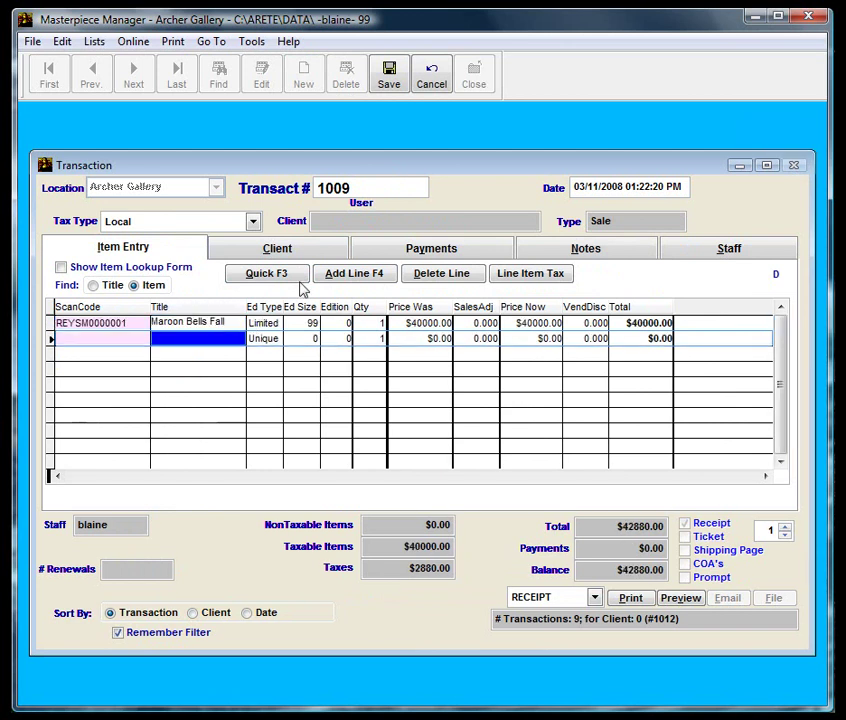
{"action": "type", "text": "Pit Stop"}
{"action": "key", "text": "Return"}
{"action": "left_click", "coordinate": [293, 257]}
{"action": "type", "text": "Beck"}
{"action": "key", "text": "Return"}
Lay sale 1009 away as five monthly $10248.32 payments and save it
{"action": "left_click", "coordinate": [388, 250]}
{"action": "key", "text": "Tab"}
{"action": "key", "text": "Tab"}
{"action": "type", "text": "L"}
{"action": "left_click", "coordinate": [292, 328]}
{"action": "left_click", "coordinate": [292, 328]}
{"action": "left_click", "coordinate": [292, 328]}
{"action": "left_click", "coordinate": [292, 328]}
{"action": "left_click", "coordinate": [287, 418]}
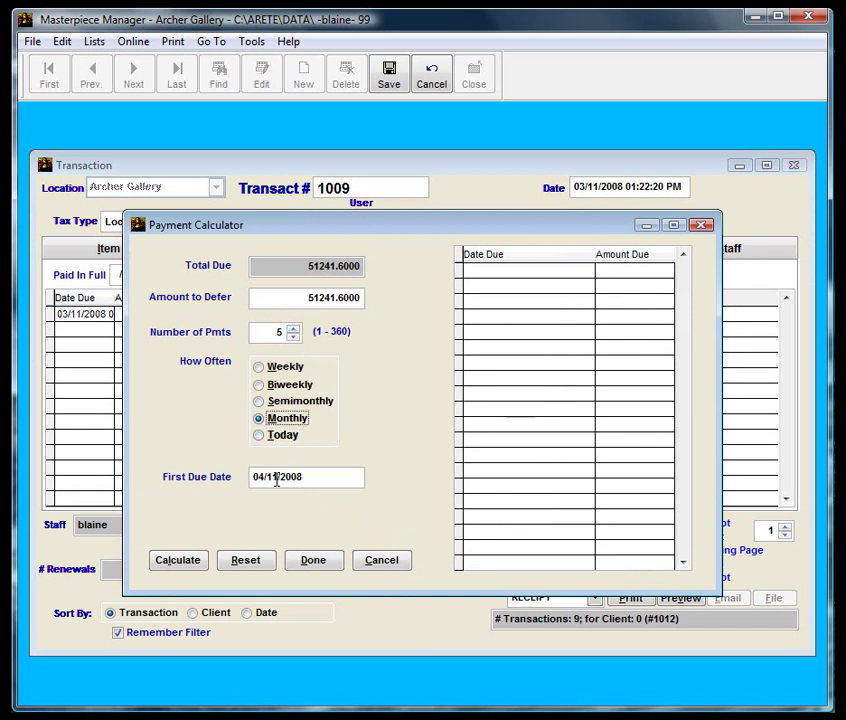
{"action": "left_click", "coordinate": [185, 560]}
{"action": "left_click", "coordinate": [305, 566]}
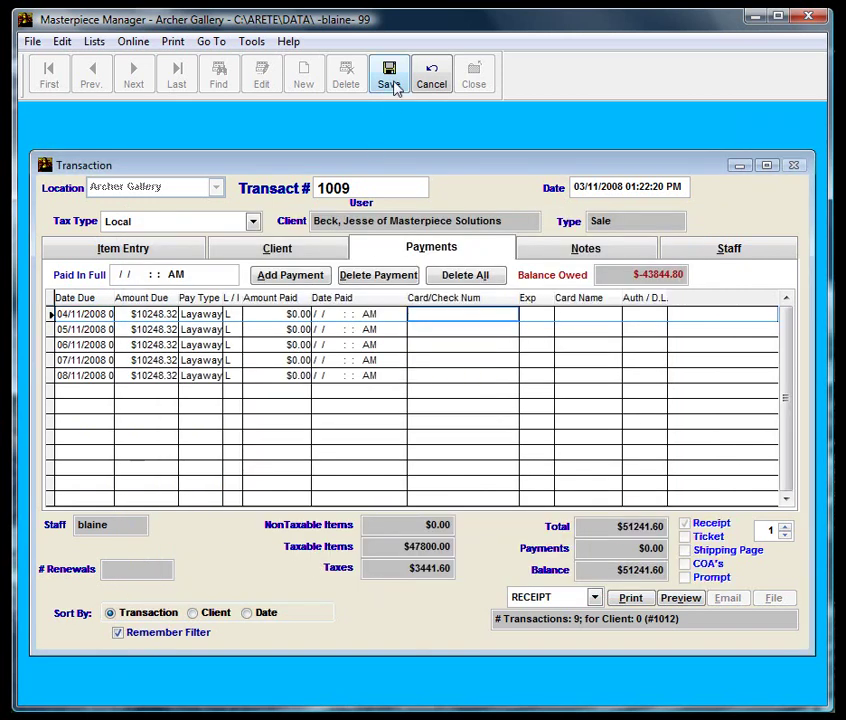
{"action": "key", "text": "ctrl+s"}
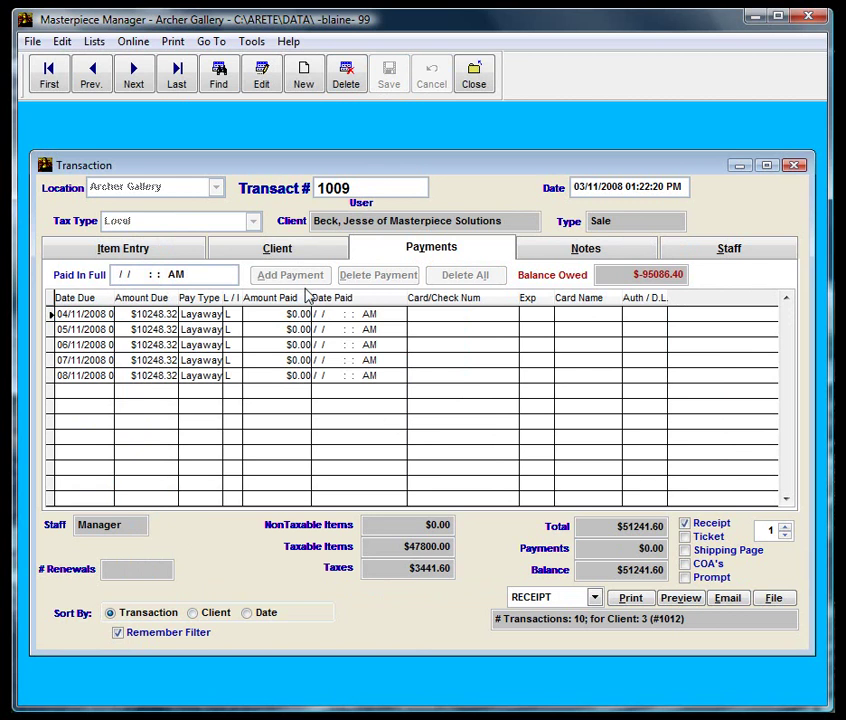
Find the customer in Contacts and show installments from sales 1007–1009, 95086.40 due
{"action": "left_click", "coordinate": [293, 252]}
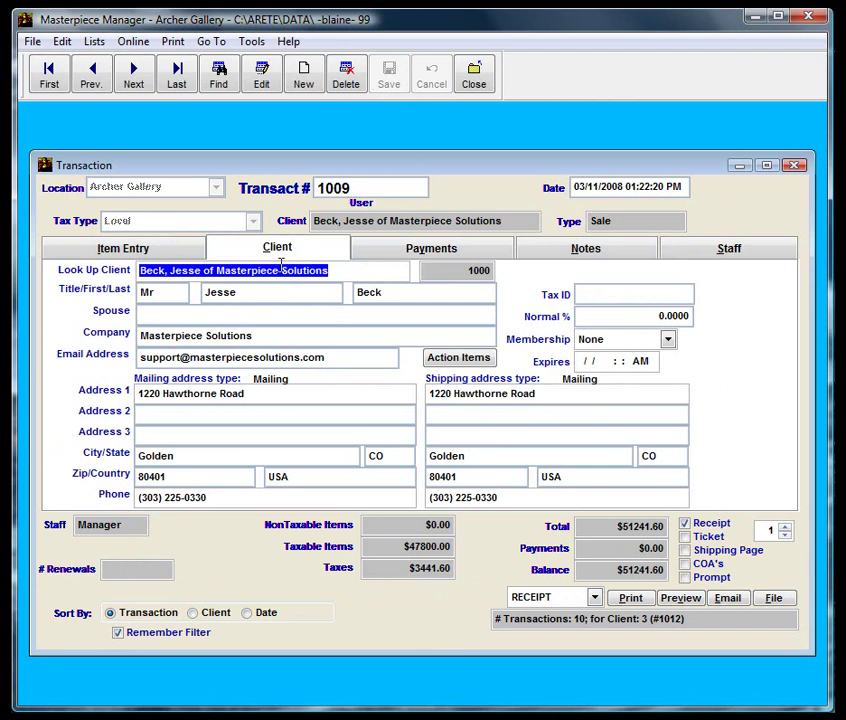
{"action": "double_click", "coordinate": [270, 270]}
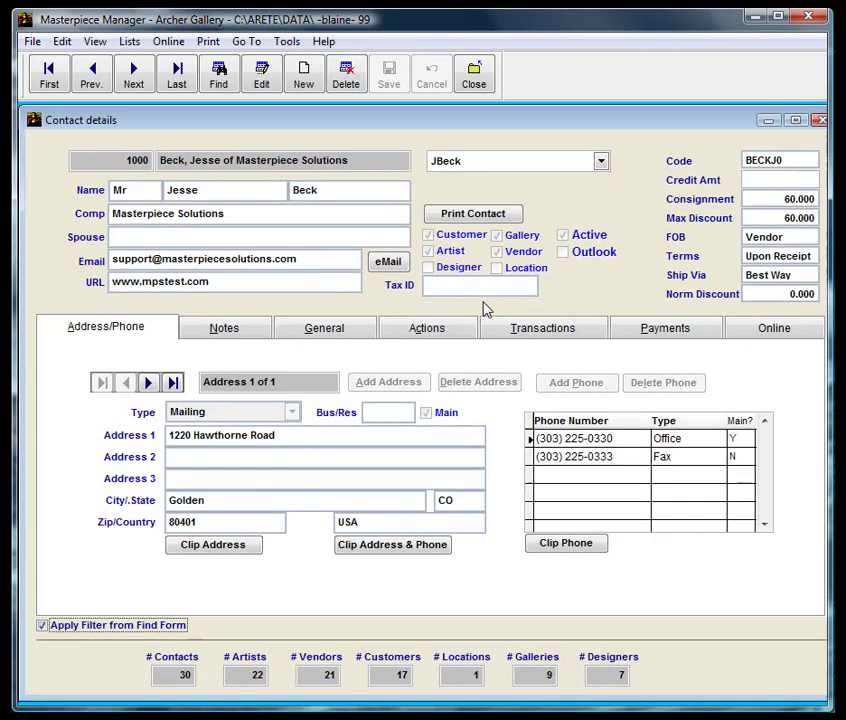
{"action": "left_click", "coordinate": [32, 41]}
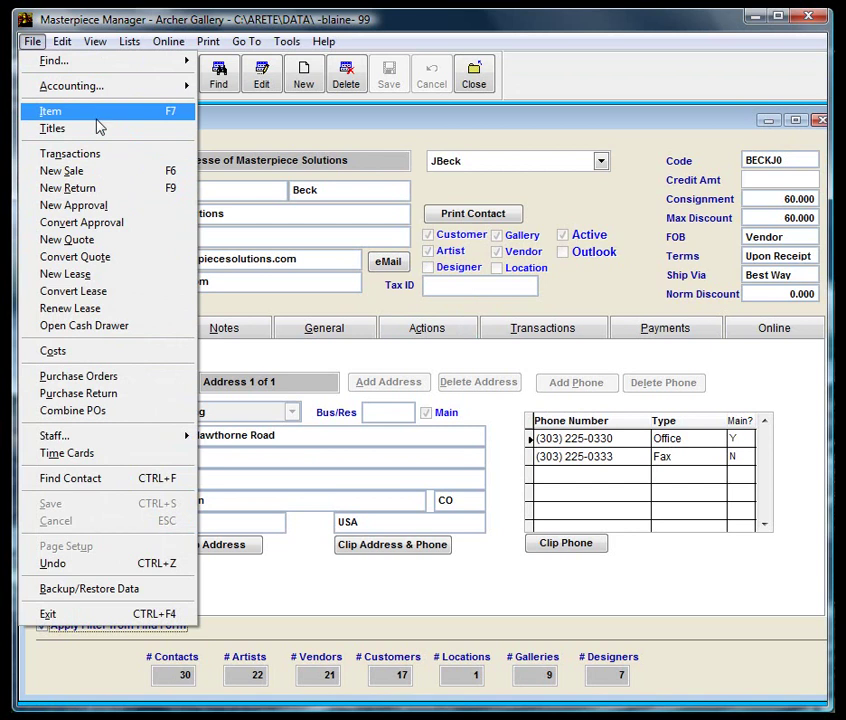
{"action": "left_click", "coordinate": [70, 115]}
{"action": "left_click", "coordinate": [32, 41]}
{"action": "left_click", "coordinate": [84, 155]}
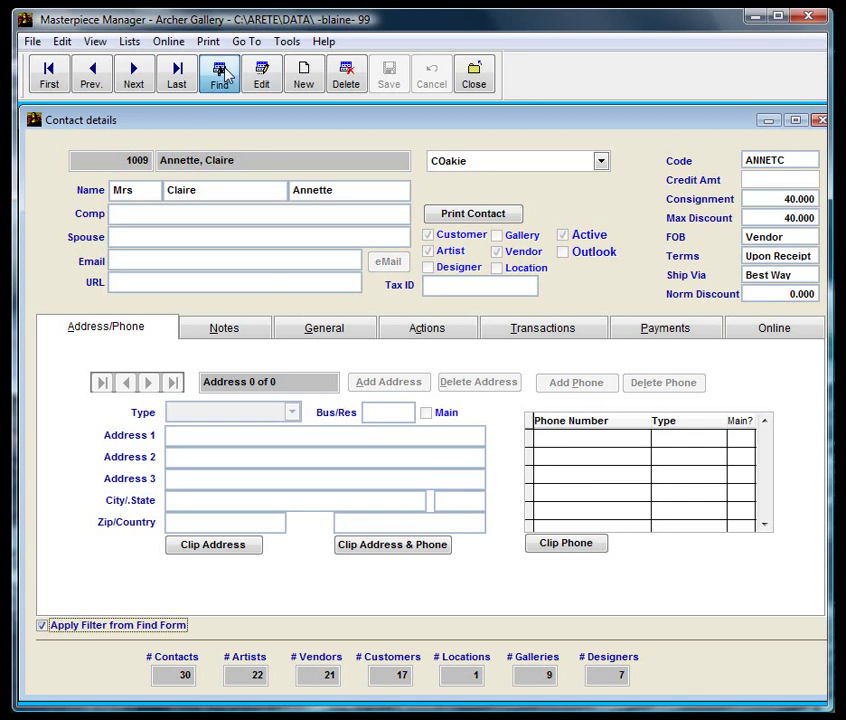
{"action": "left_click", "coordinate": [220, 75]}
{"action": "type", "text": "beck"}
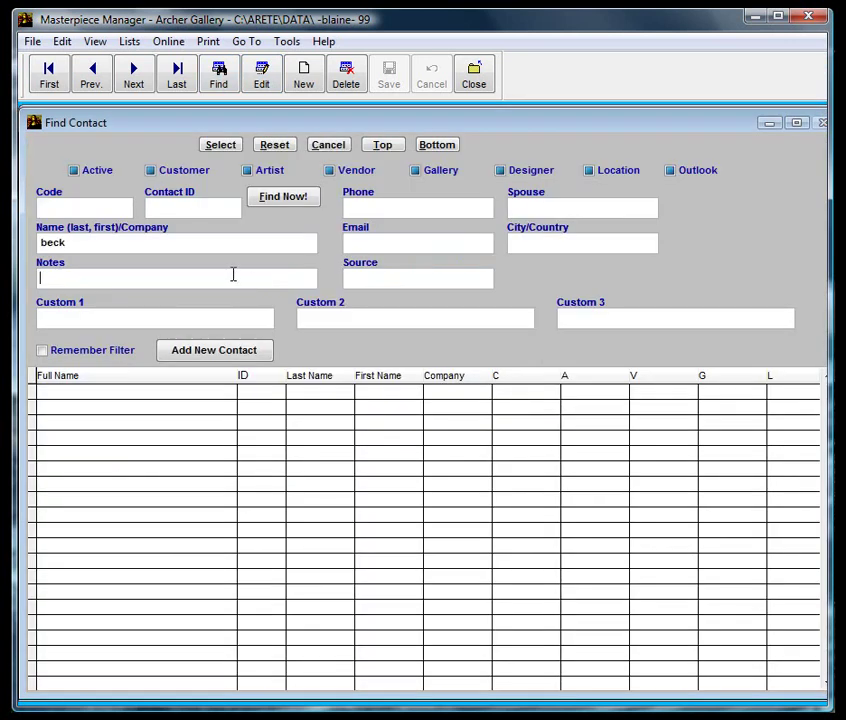
{"action": "left_click", "coordinate": [305, 203]}
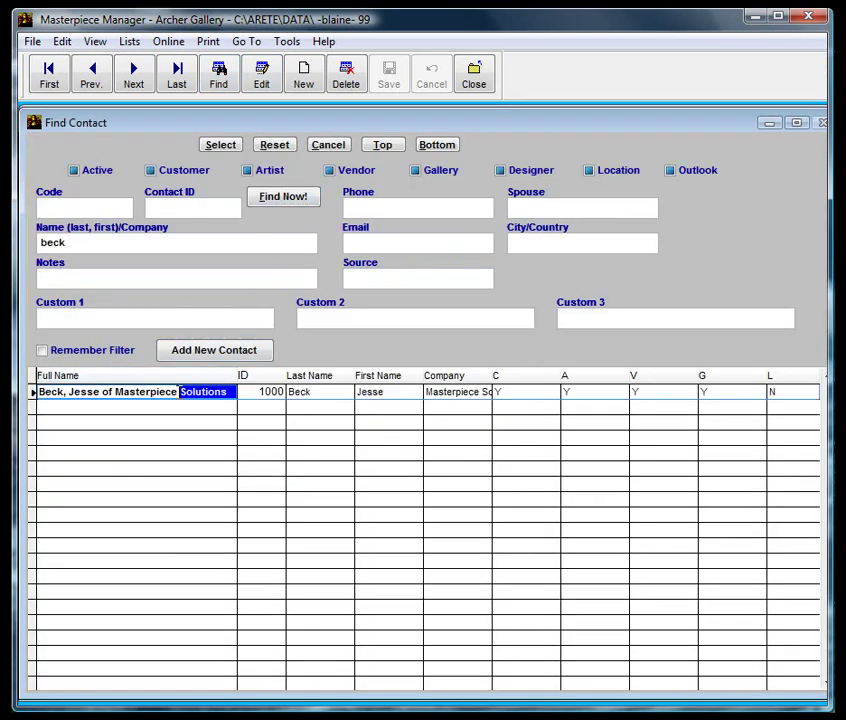
{"action": "double_click", "coordinate": [217, 393]}
{"action": "left_click", "coordinate": [636, 336]}
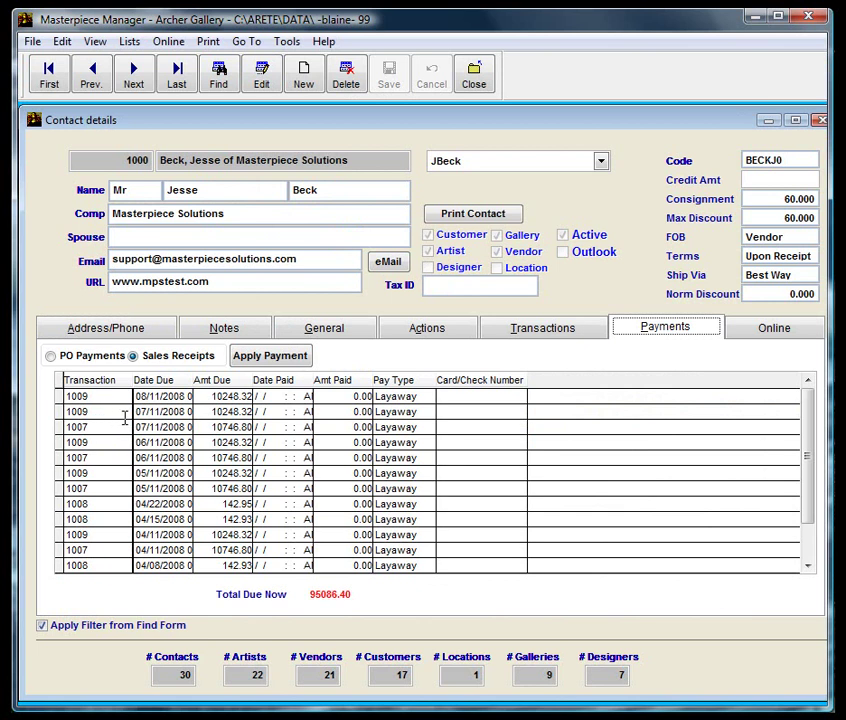
Record a $10000.00 cheque on the 04/11/2008 installment and save, leaving 85086.40 due
{"action": "left_click", "coordinate": [268, 356]}
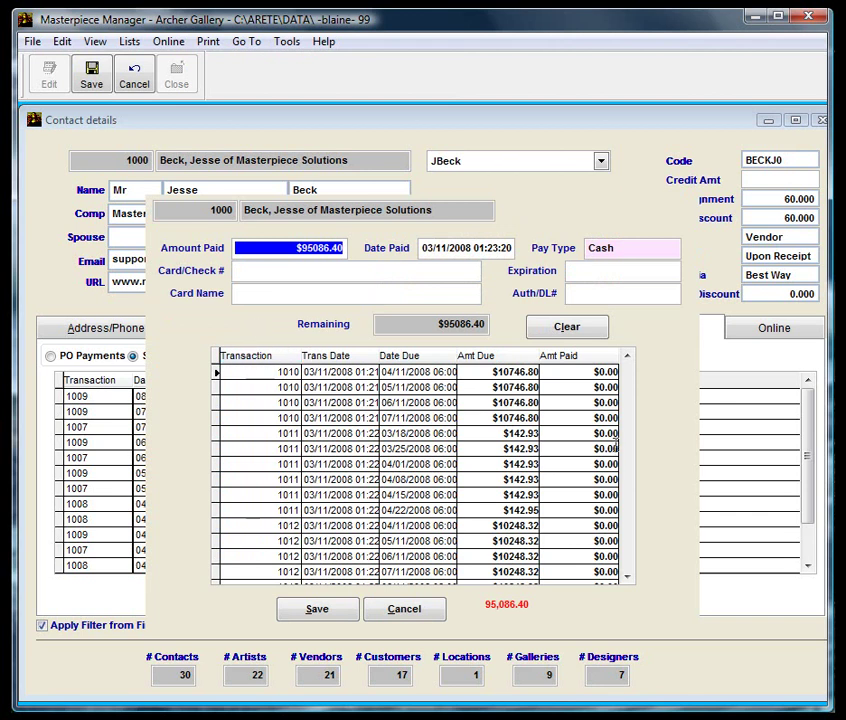
{"action": "left_click", "coordinate": [411, 374]}
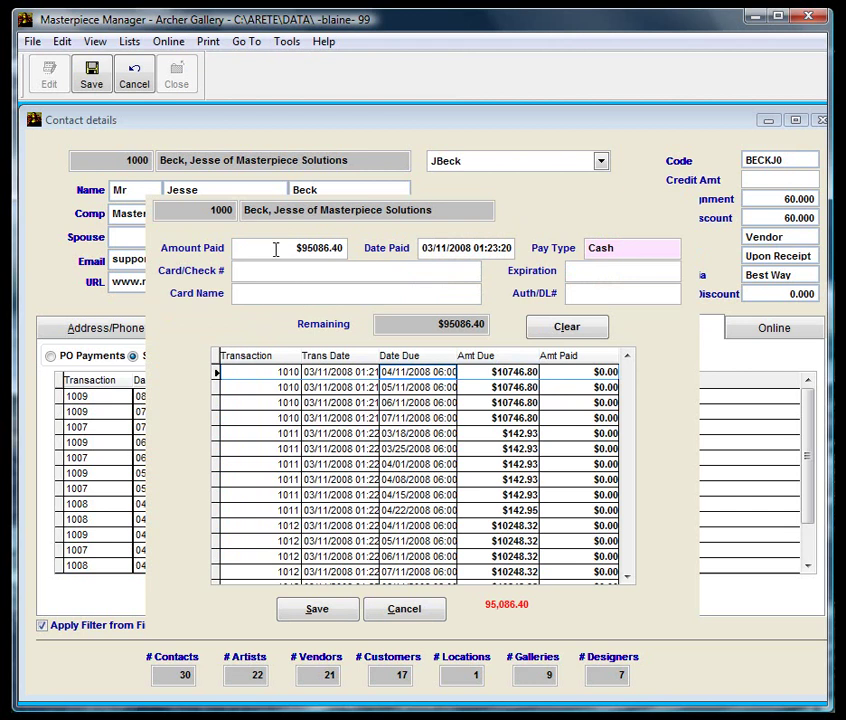
{"action": "left_click", "coordinate": [276, 250]}
{"action": "type", "text": "10000"}
{"action": "key", "text": "Tab"}
{"action": "key", "text": "Down"}
{"action": "key", "text": "Down"}
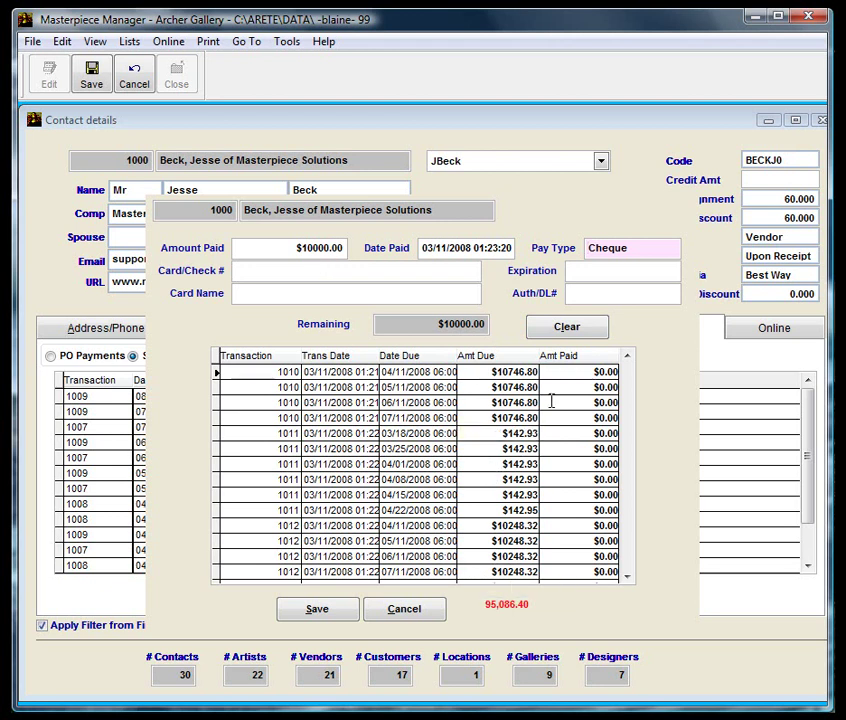
{"action": "left_click", "coordinate": [578, 372]}
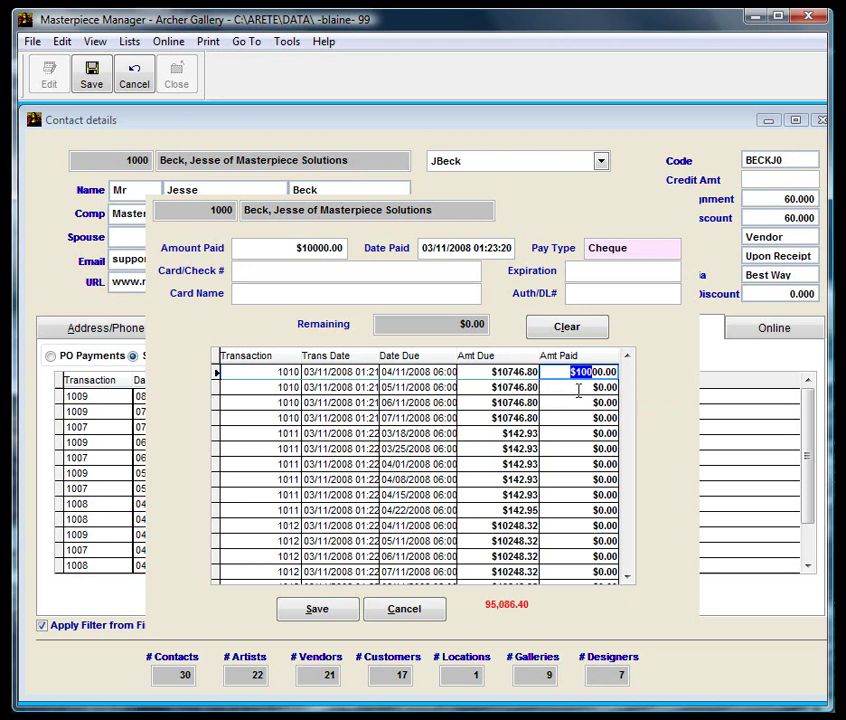
{"action": "left_click", "coordinate": [578, 388]}
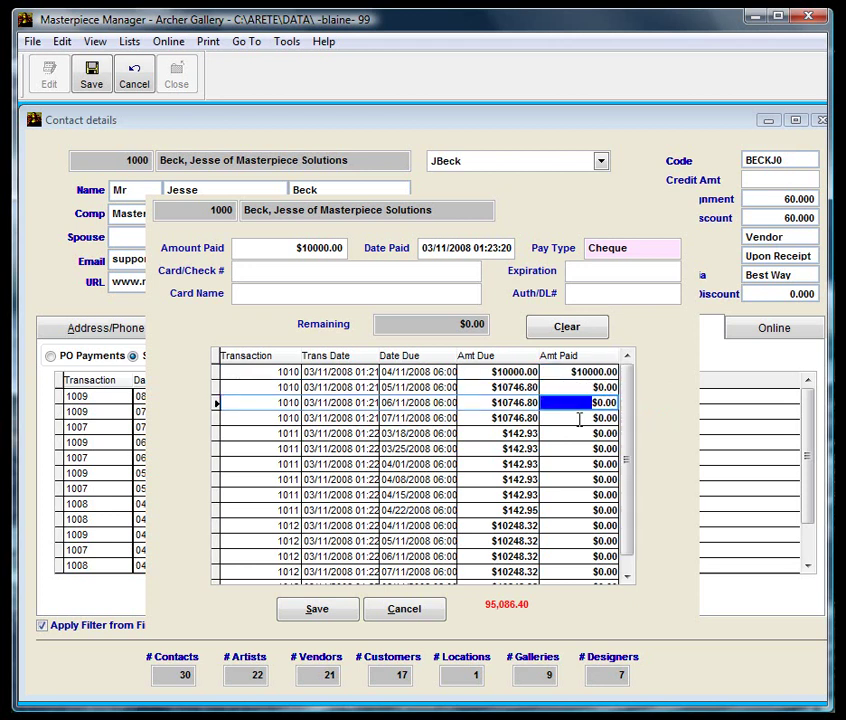
{"action": "scroll", "coordinate": [580, 420], "scroll_direction": "down", "scroll_amount": 2}
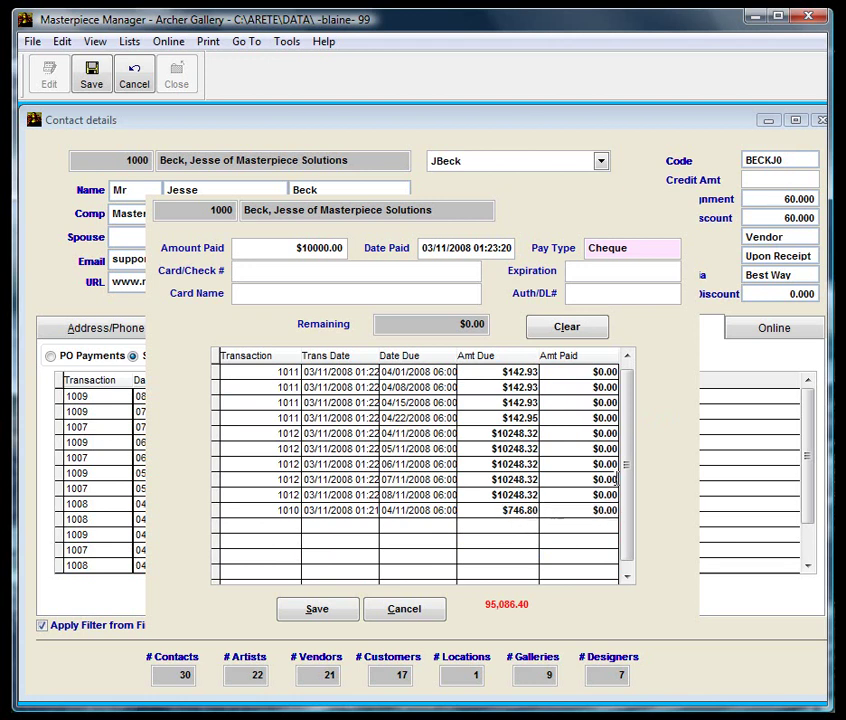
{"action": "left_click", "coordinate": [318, 608]}
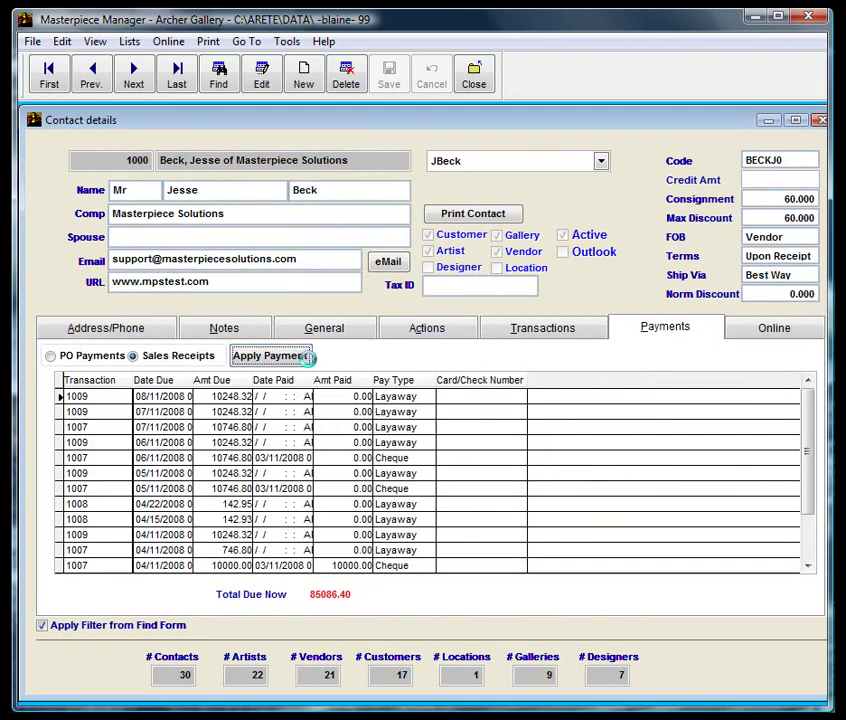
Start a $30000.00 cheque payment, paying off the $746.80, 05/11 and 07/11 installments
{"action": "left_click", "coordinate": [304, 357]}
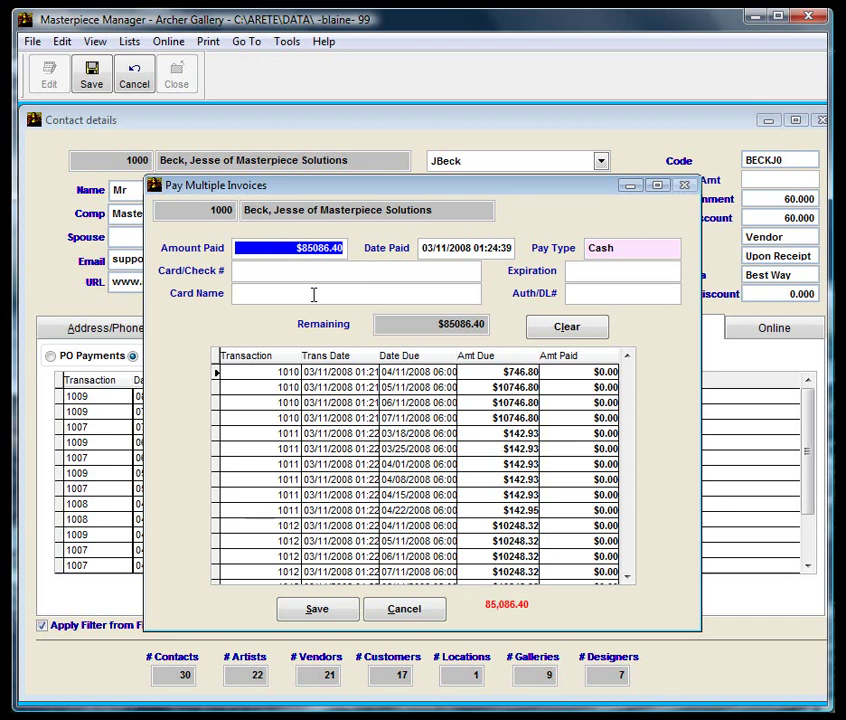
{"action": "type", "text": "30000 ."}
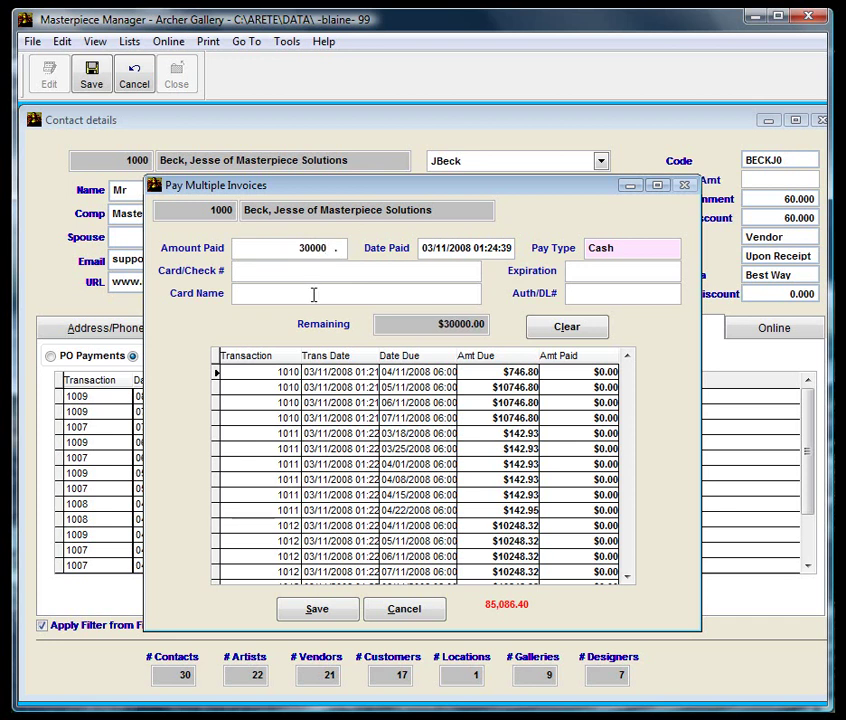
{"action": "key", "text": "Tab"}
{"action": "key", "text": "Tab"}
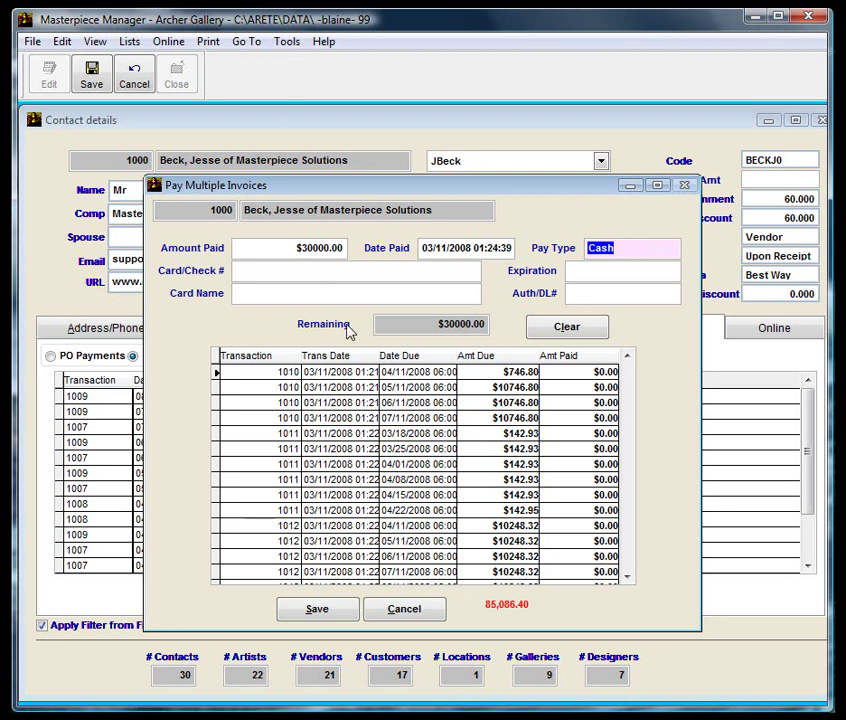
{"action": "key", "text": "Down"}
{"action": "key", "text": "Down"}
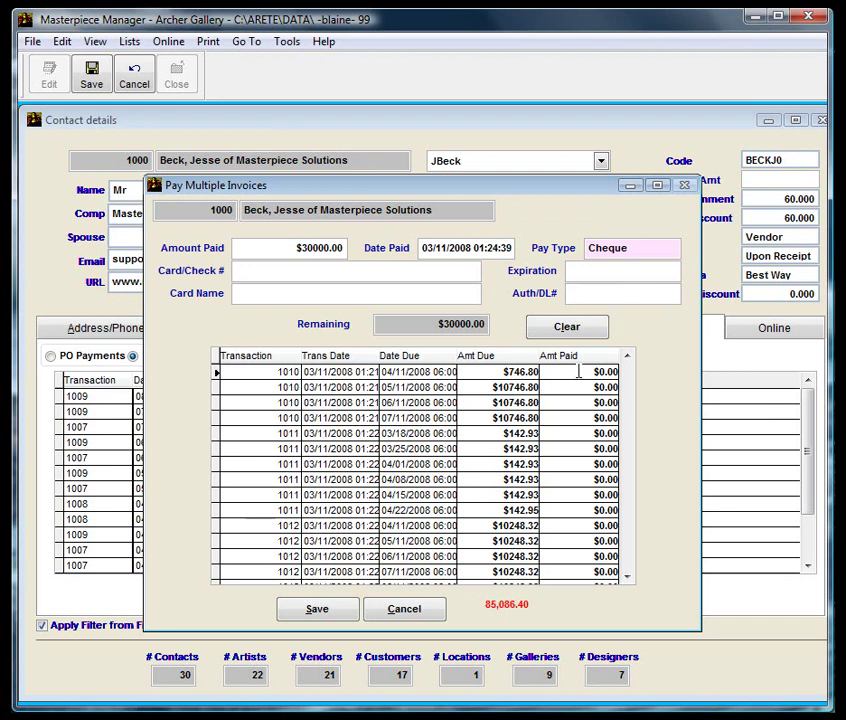
{"action": "left_click", "coordinate": [579, 372]}
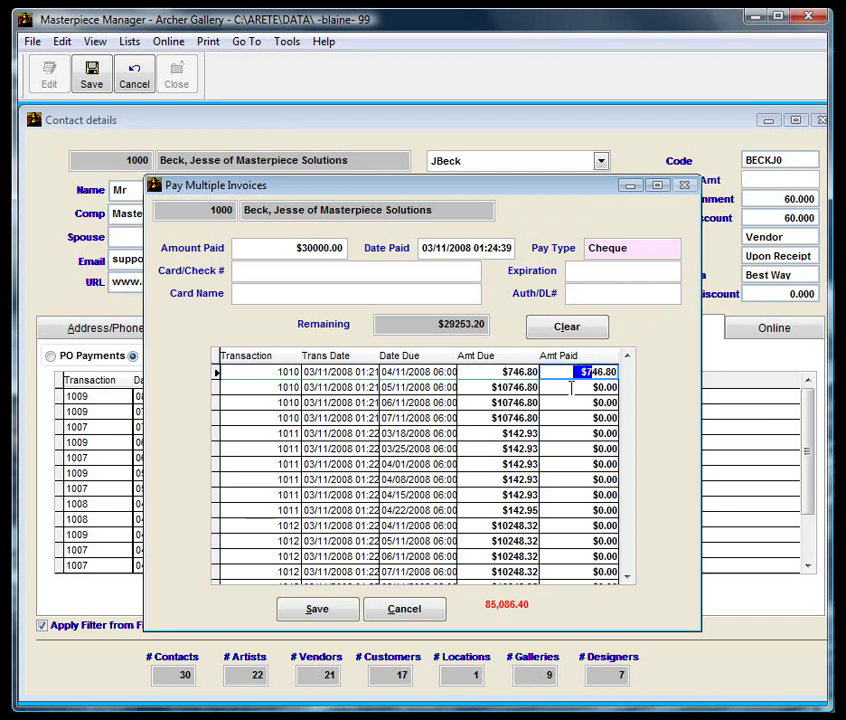
{"action": "left_click", "coordinate": [573, 387]}
{"action": "left_click", "coordinate": [566, 414]}
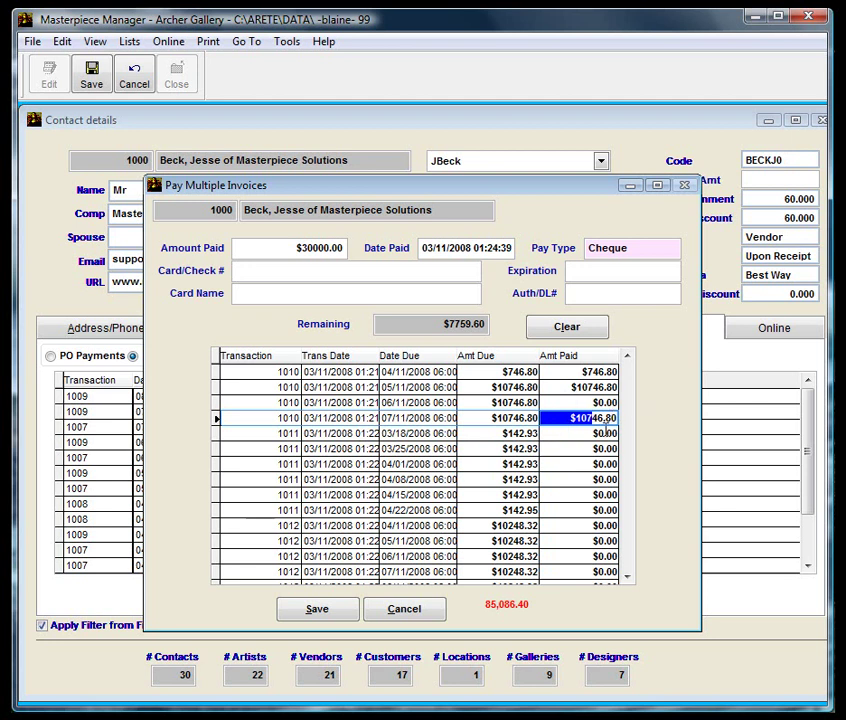
{"action": "scroll", "coordinate": [595, 445], "scroll_direction": "down", "scroll_amount": 1}
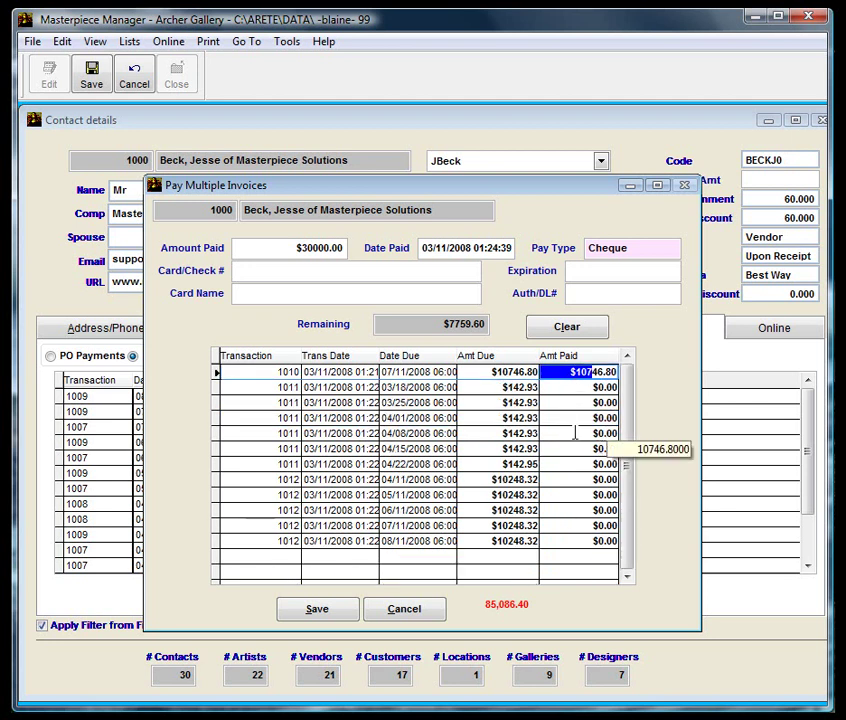
Pay the six weekly $142.93 installments, put the remaining $6902.00 on another, and save
{"action": "left_click", "coordinate": [573, 390]}
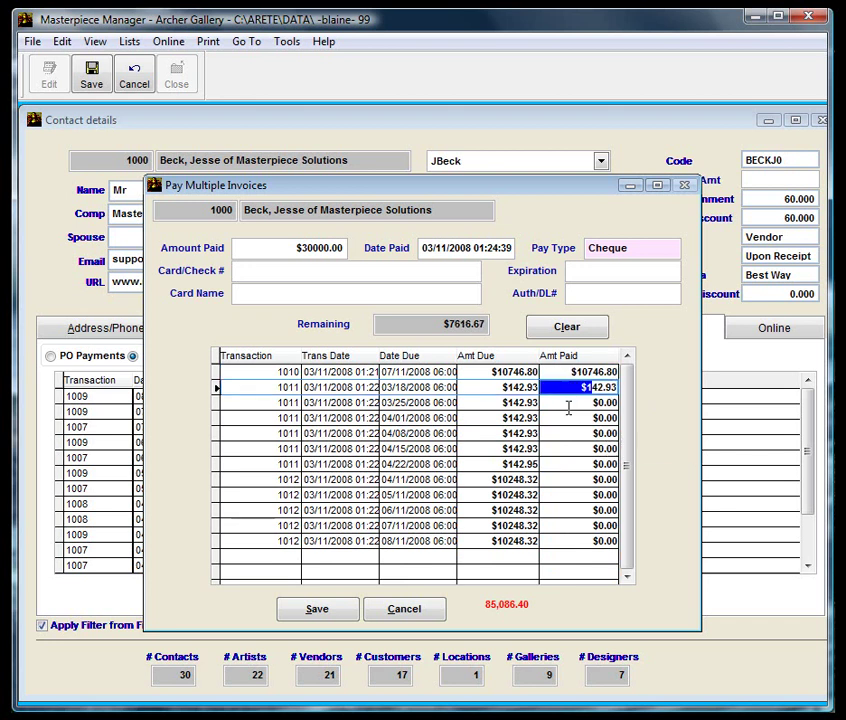
{"action": "left_click", "coordinate": [568, 403]}
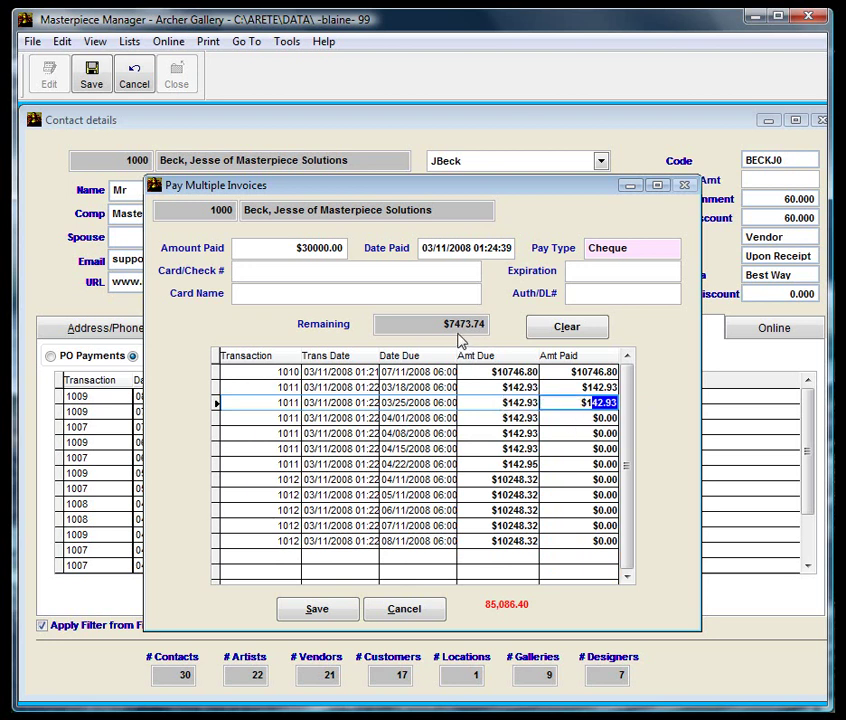
{"action": "left_click", "coordinate": [570, 418]}
{"action": "left_click", "coordinate": [576, 433]}
{"action": "left_click", "coordinate": [575, 448]}
{"action": "left_click", "coordinate": [580, 464]}
{"action": "left_click", "coordinate": [577, 482]}
{"action": "left_click", "coordinate": [573, 497]}
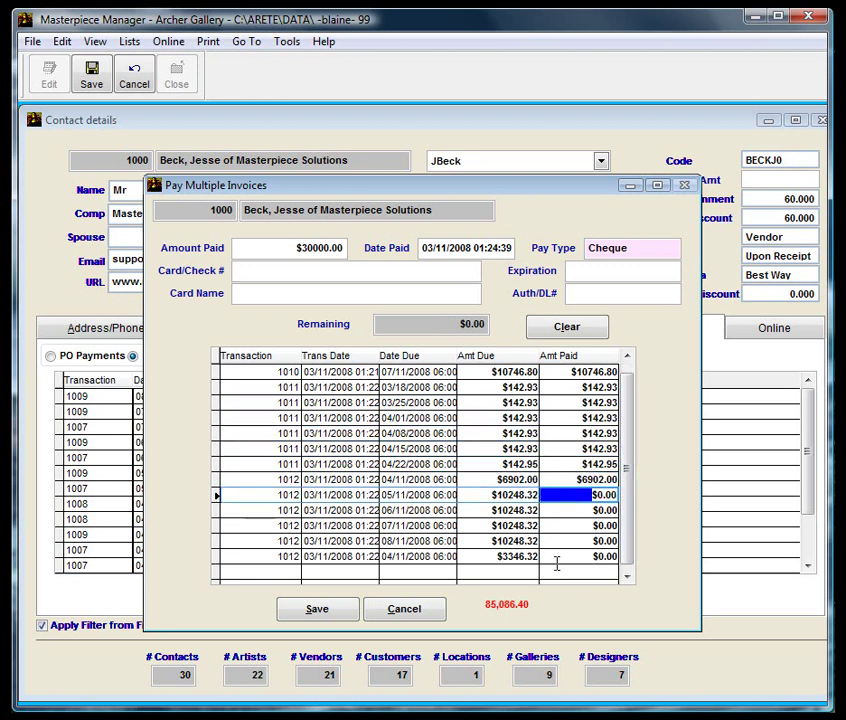
{"action": "left_click", "coordinate": [338, 615]}
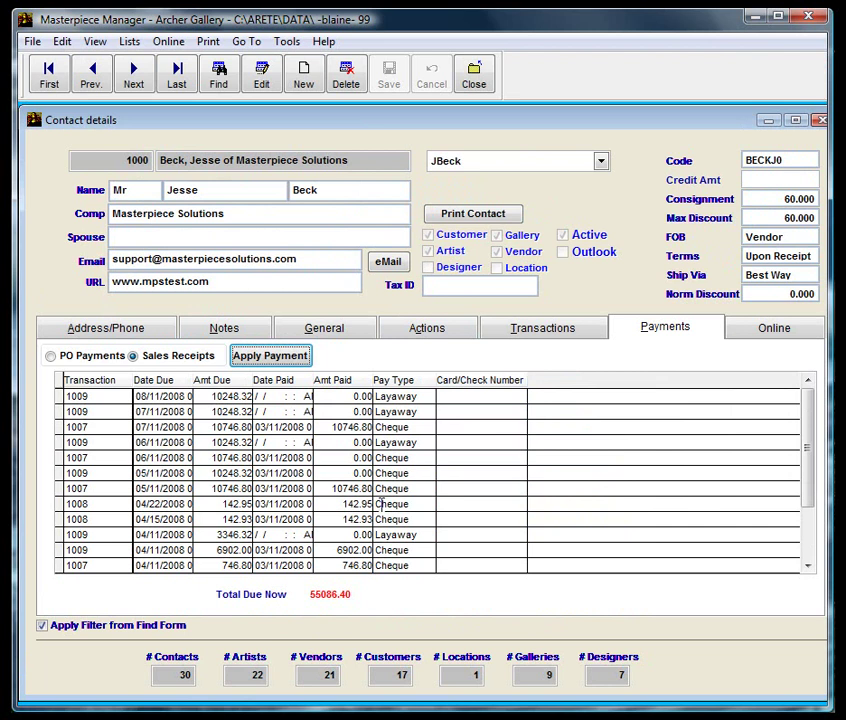
Start a new $20000.00 payment for the customer with Cash as the pay type
{"action": "left_click", "coordinate": [270, 355]}
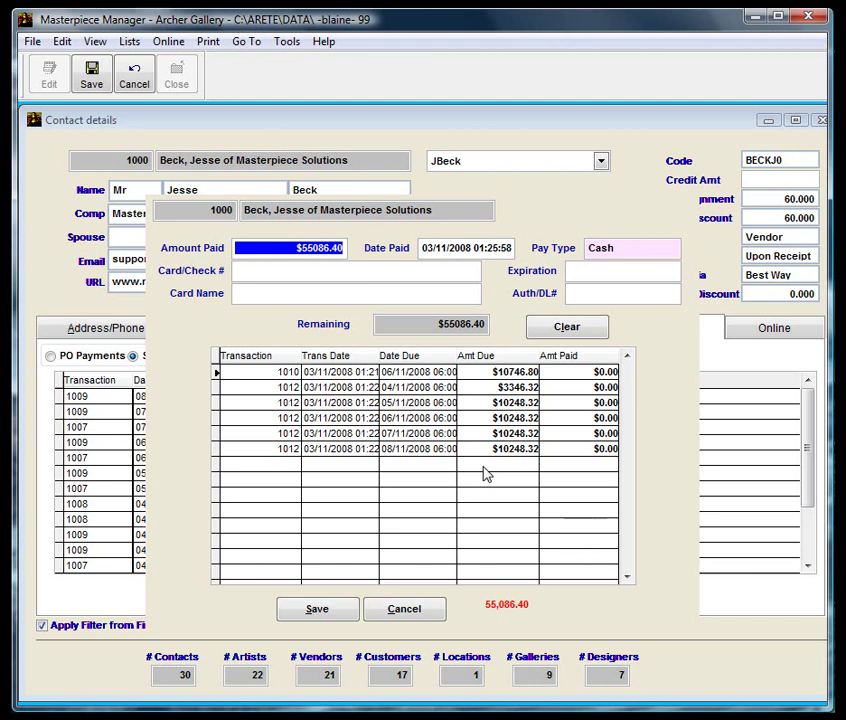
{"action": "type", "text": "20000."}
{"action": "key", "text": "Tab"}
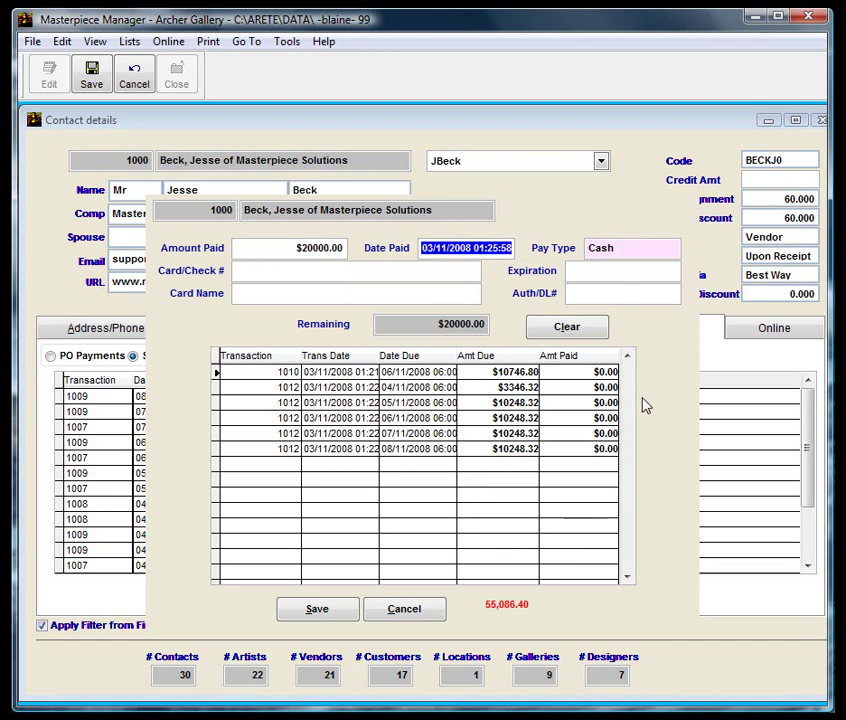
{"action": "double_click", "coordinate": [620, 249]}
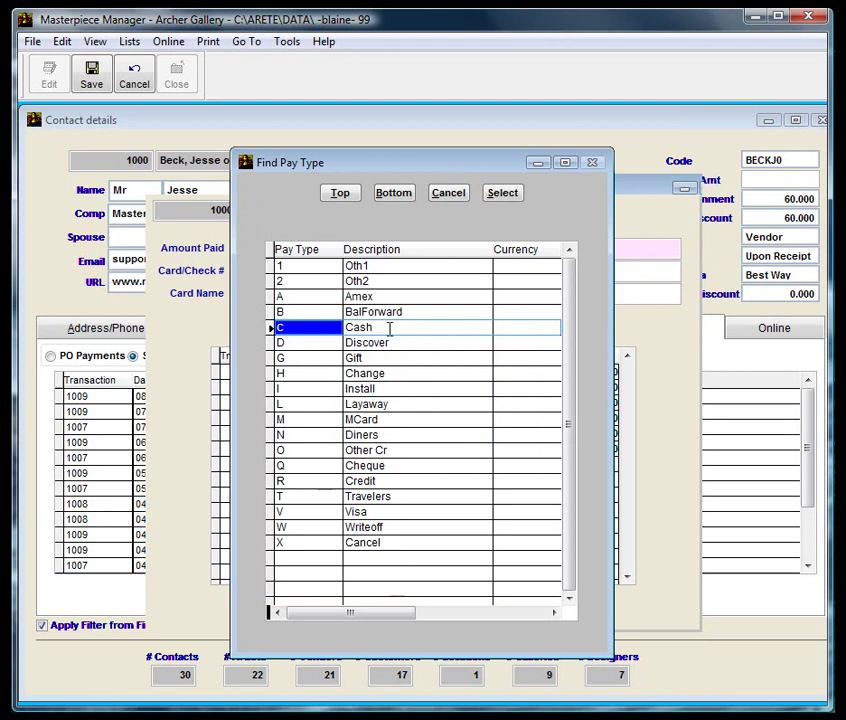
{"action": "double_click", "coordinate": [385, 328]}
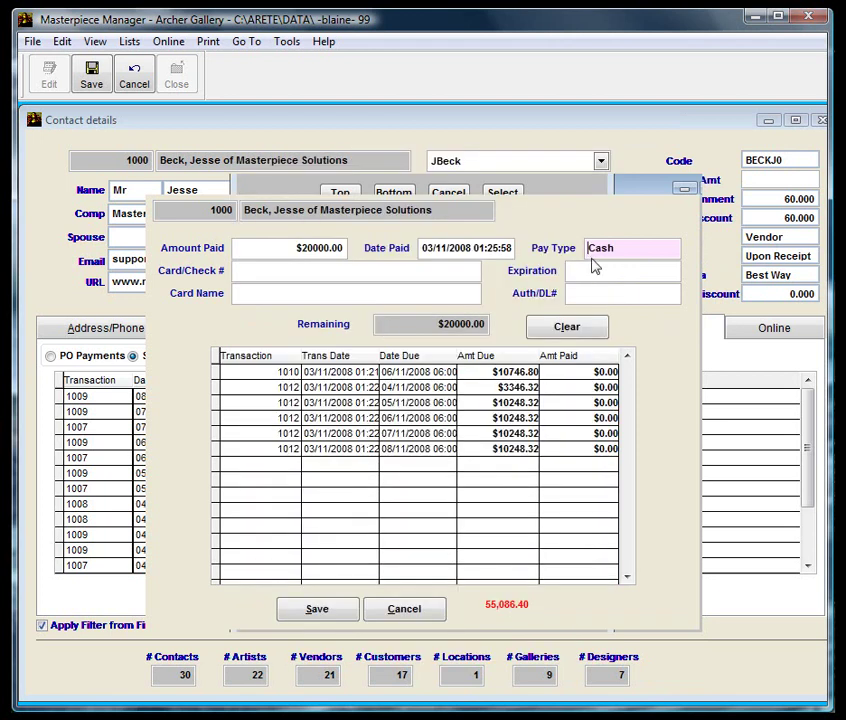
Apply it to the 10746.80, 3346.32 and 5906.88 installments and save the payment
{"action": "left_click", "coordinate": [565, 371]}
{"action": "left_click", "coordinate": [569, 387]}
{"action": "left_click", "coordinate": [572, 402]}
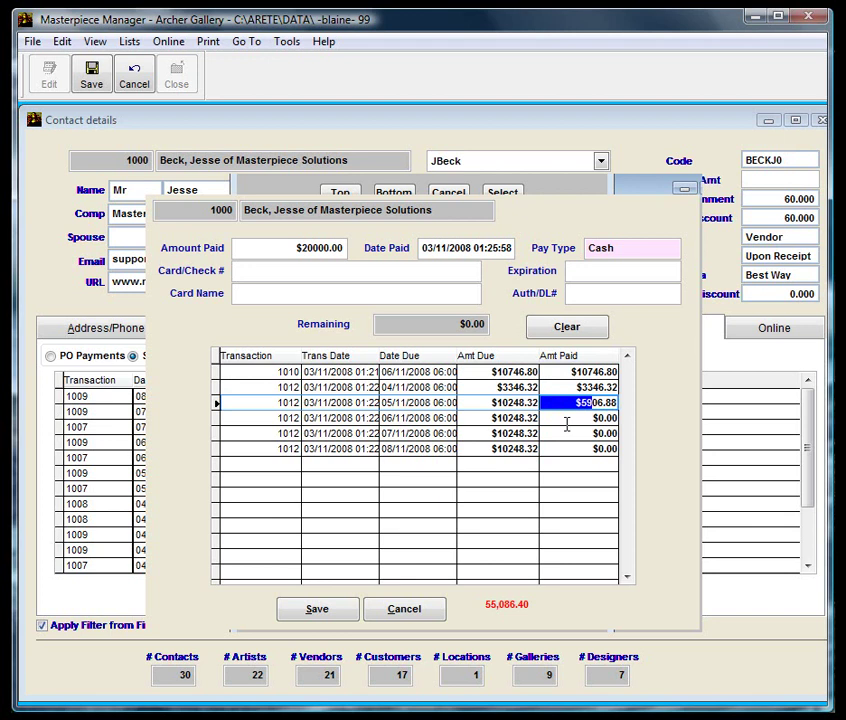
{"action": "left_click", "coordinate": [567, 418]}
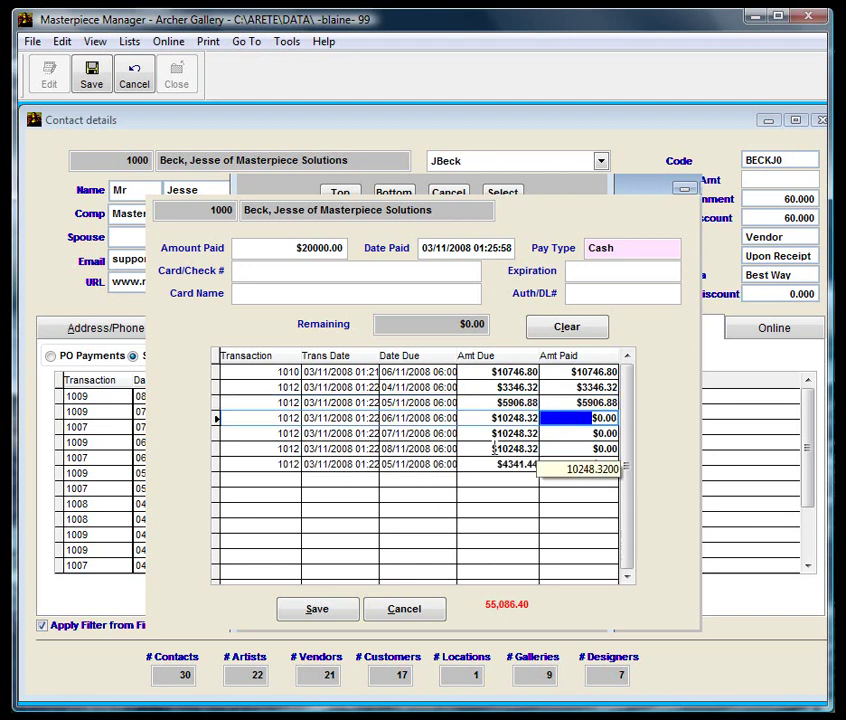
{"action": "left_click", "coordinate": [320, 612]}
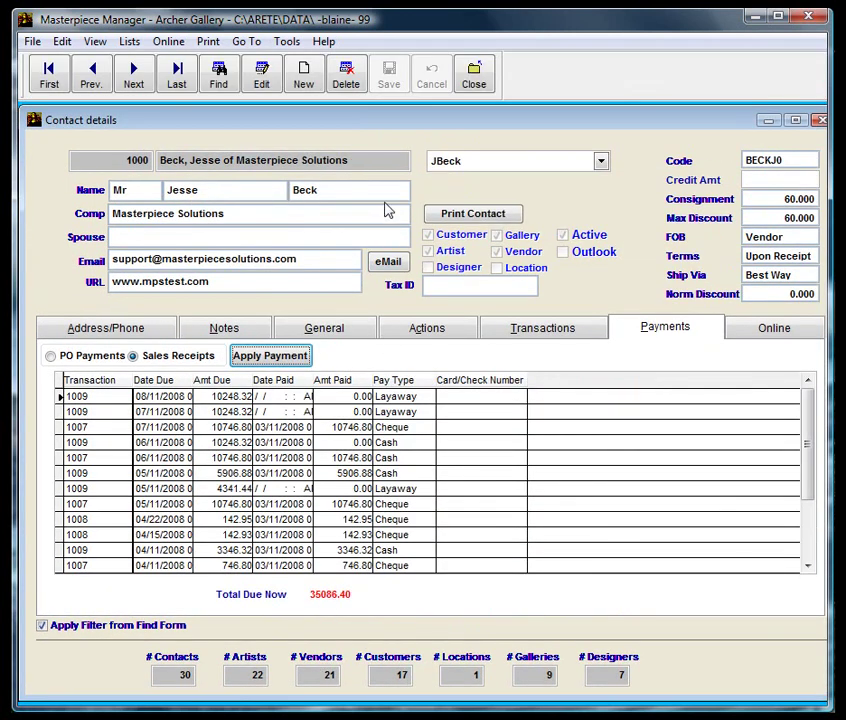